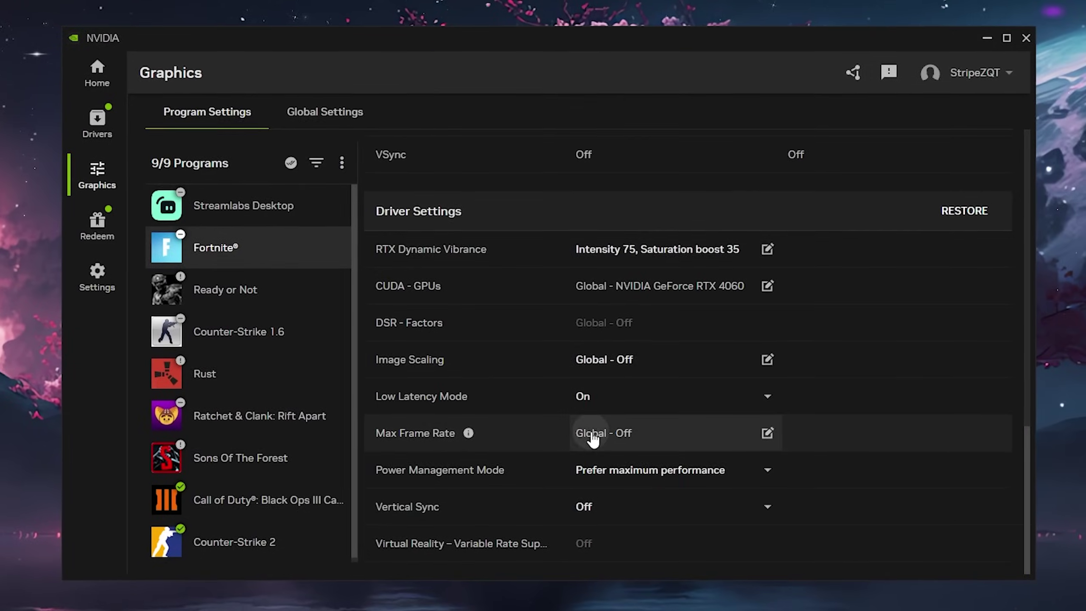
Turn on Fortnite's Max Frame Rate cap in its program settings.
left_click(766, 432)
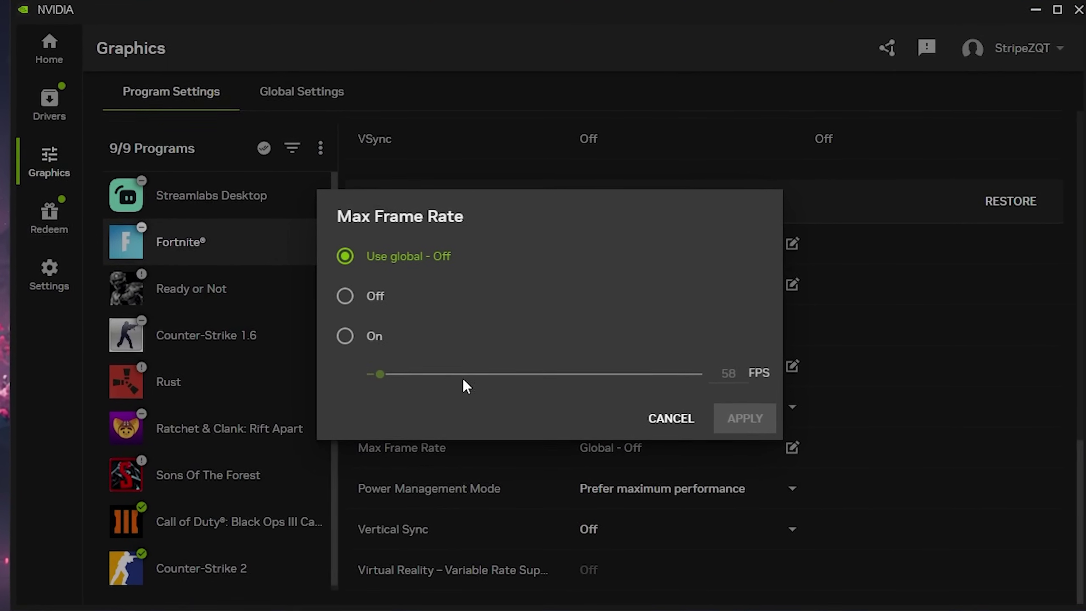
left_click(345, 336)
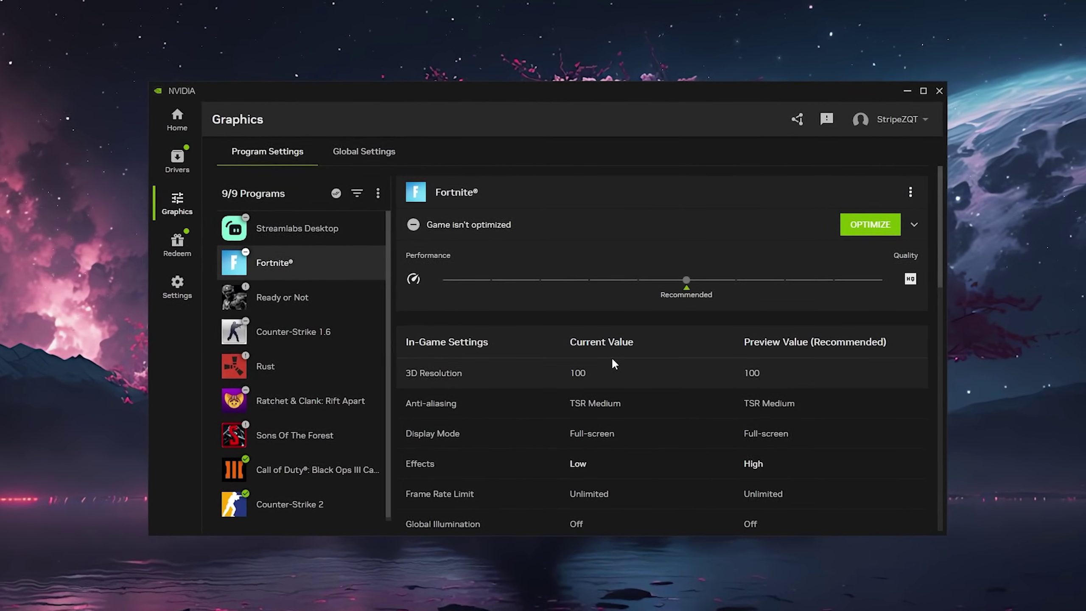
Go to the Home page and scroll through the Library and Discover sections.
left_click(155, 109)
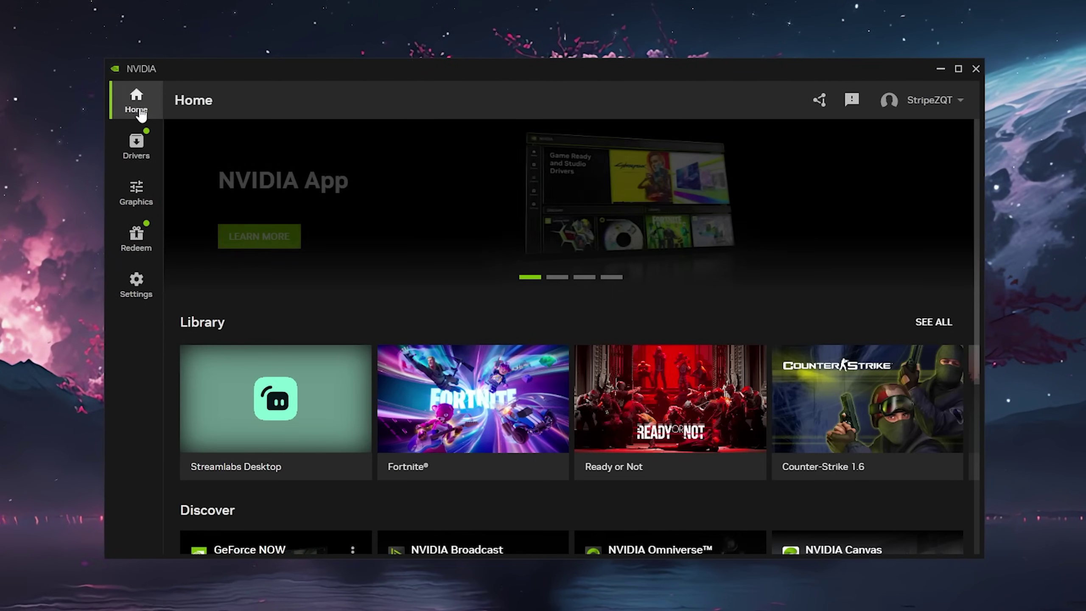
scroll(368, 255, "down", 5)
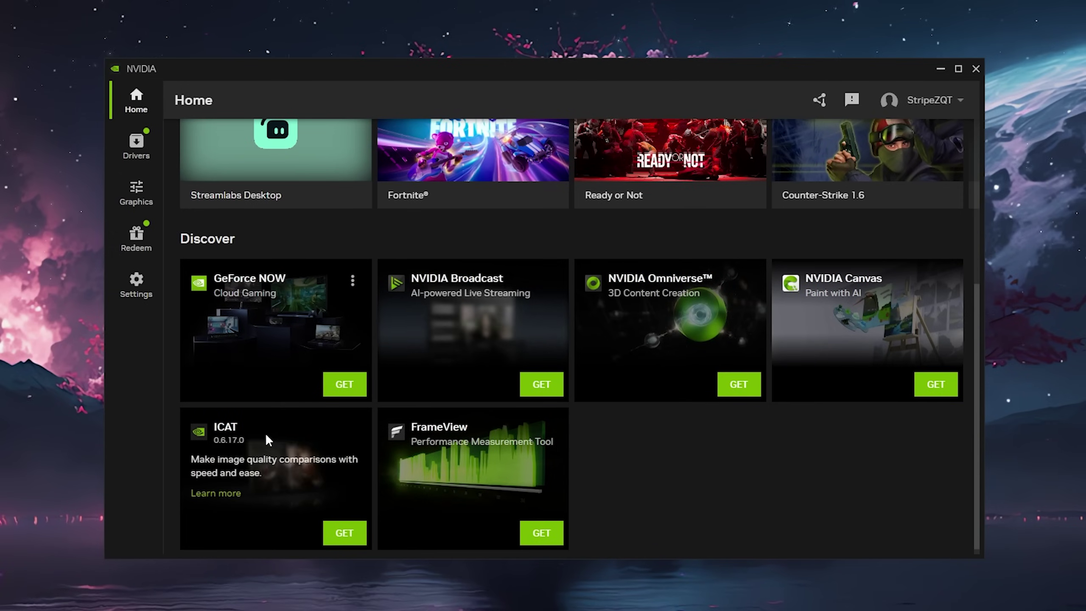
Open the Drivers page and read through the GeForce Game Ready Driver 551.61 release notes.
scroll(310, 317, "up", 5)
left_click(136, 147)
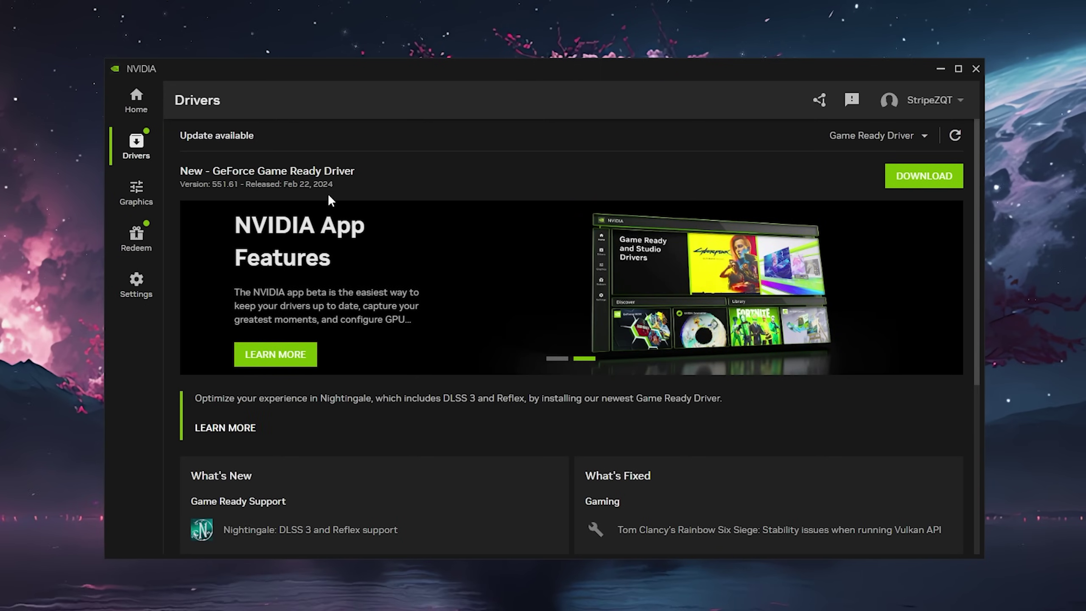
scroll(329, 196, "down", 5)
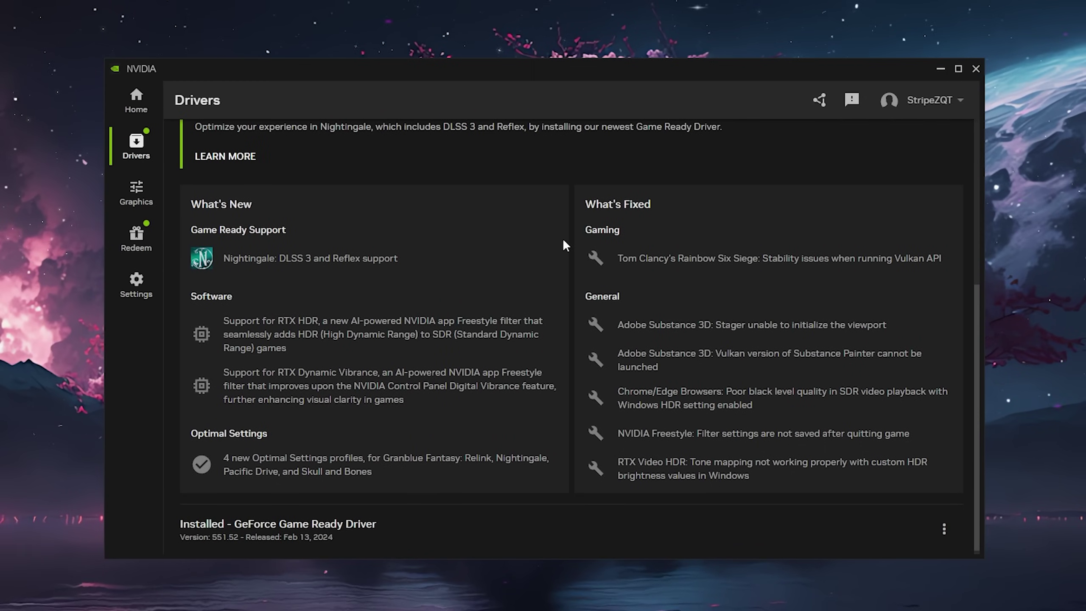
scroll(434, 265, "up", 2)
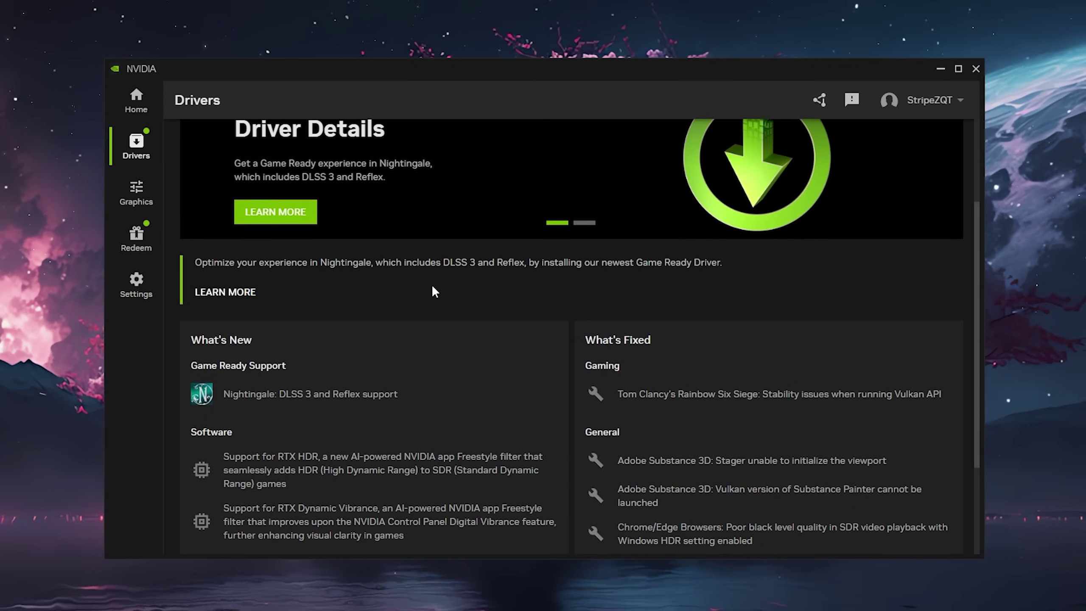
scroll(429, 286, "up", 3)
scroll(430, 284, "down", 4)
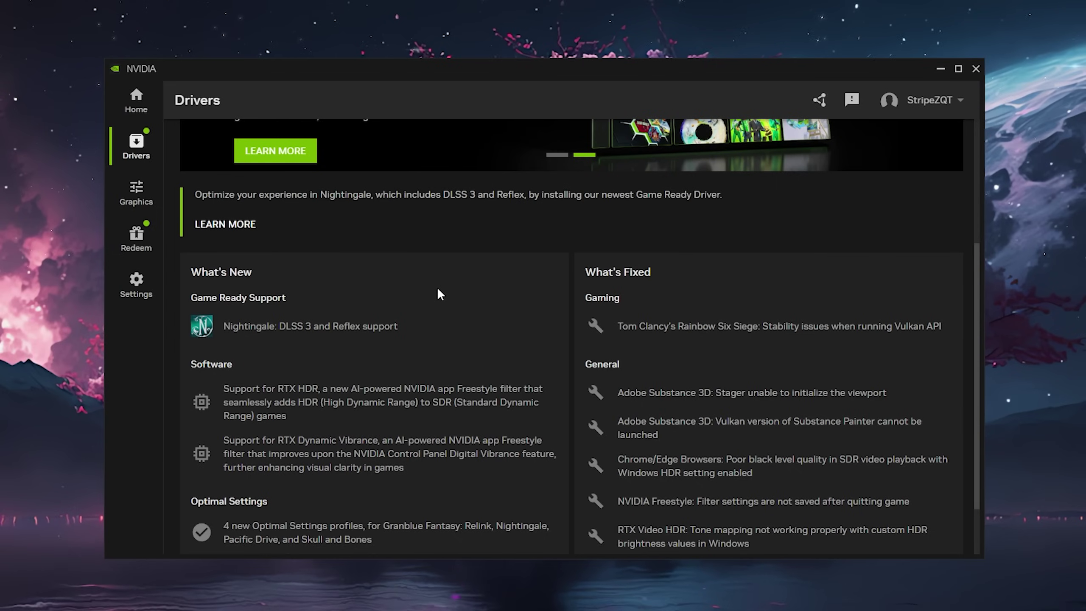
scroll(453, 338, "up", 4)
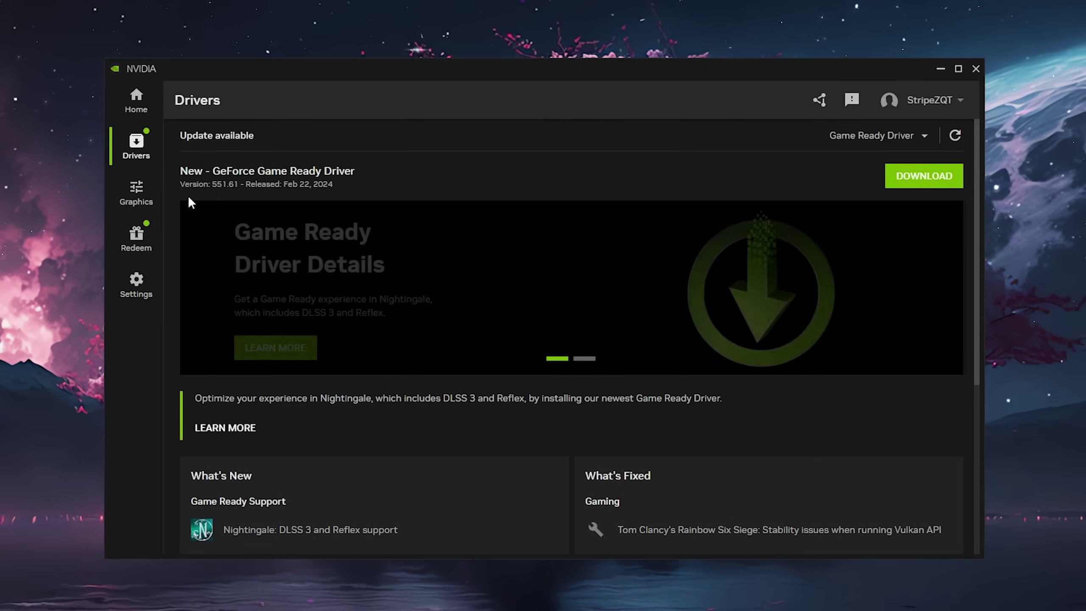
Select Fortnite under Graphics > Program Settings and scroll to its Driver Settings.
left_click(141, 199)
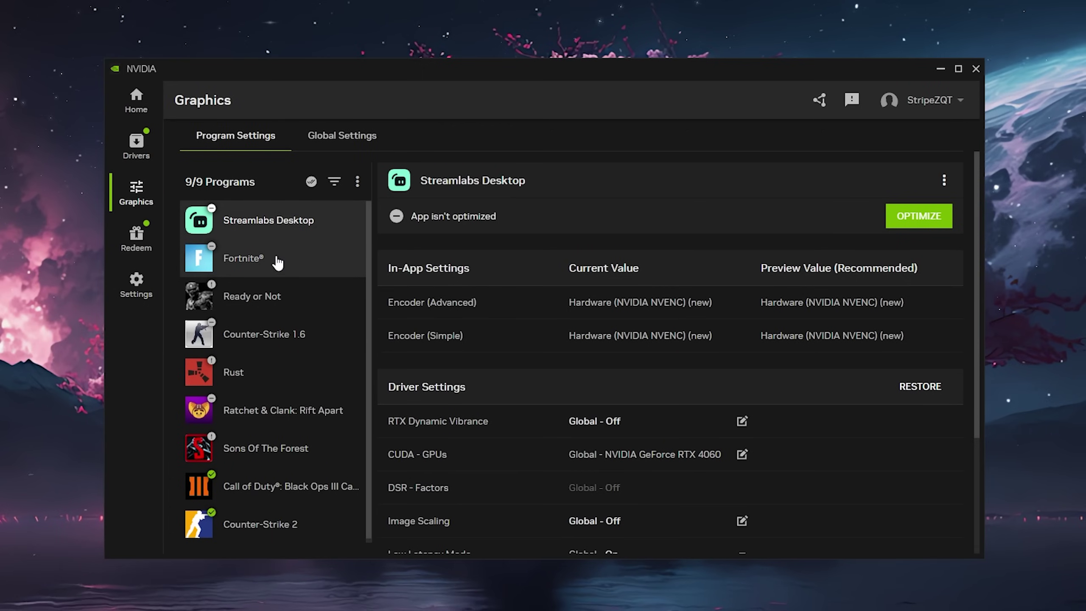
left_click(277, 263)
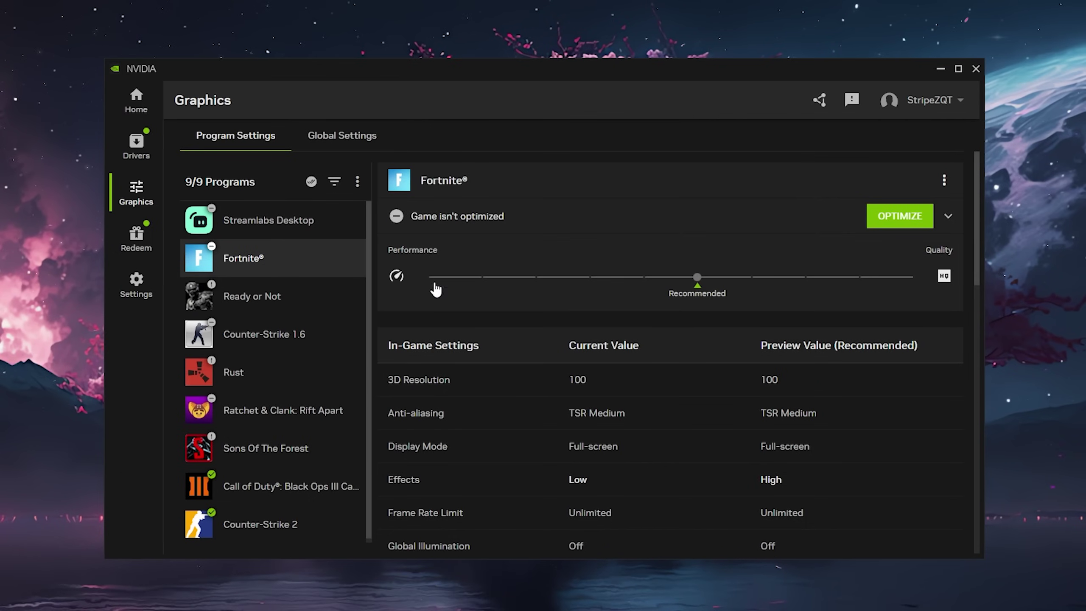
scroll(759, 286, "down", 3)
scroll(760, 274, "up", 3)
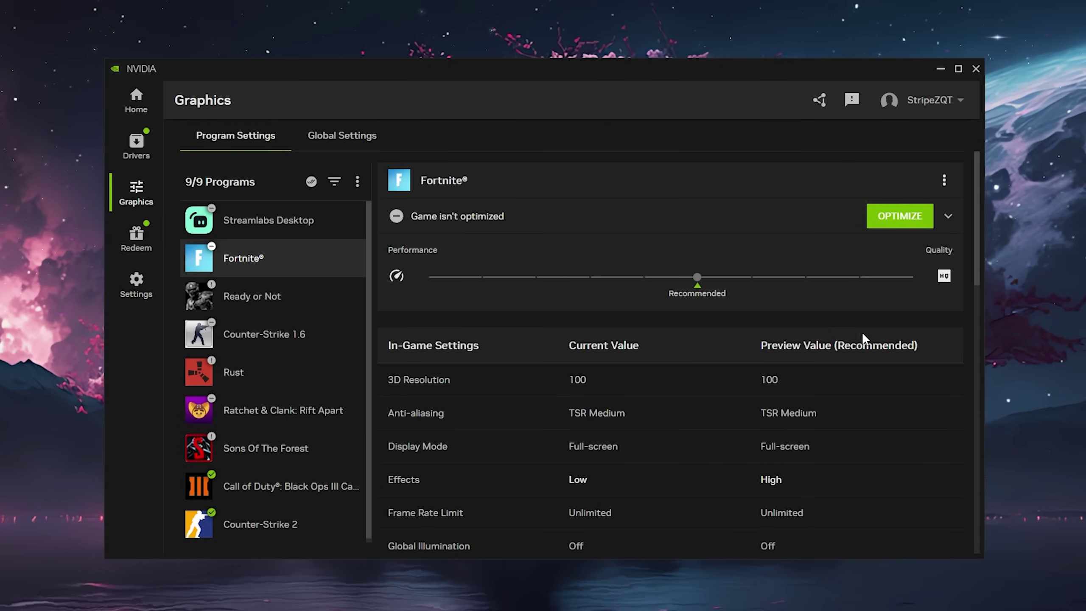
scroll(727, 291, "down", 10)
scroll(701, 282, "down", 6)
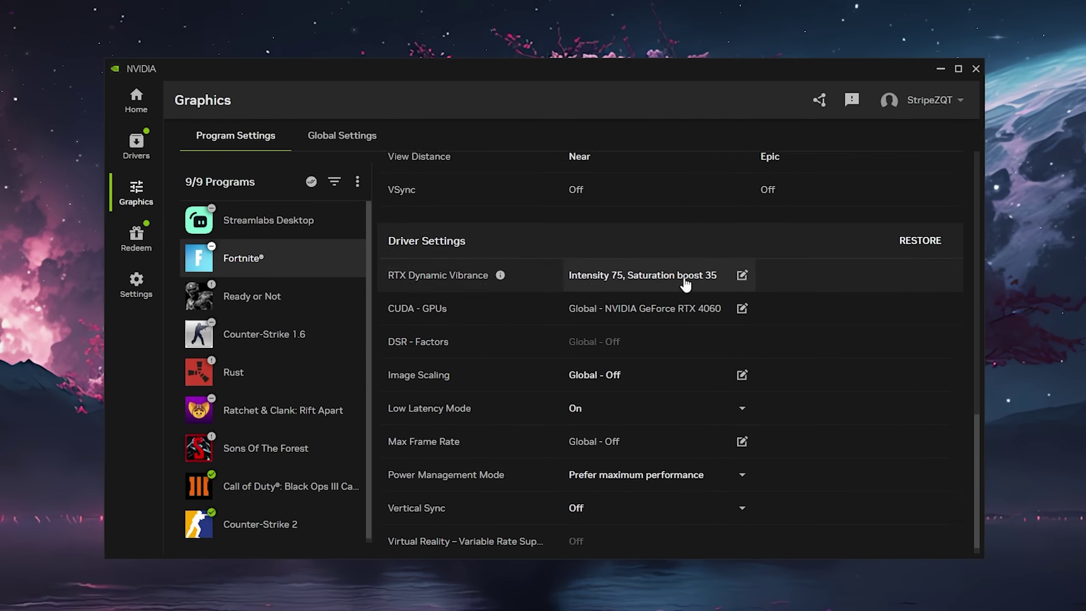
scroll(444, 261, "up", 1)
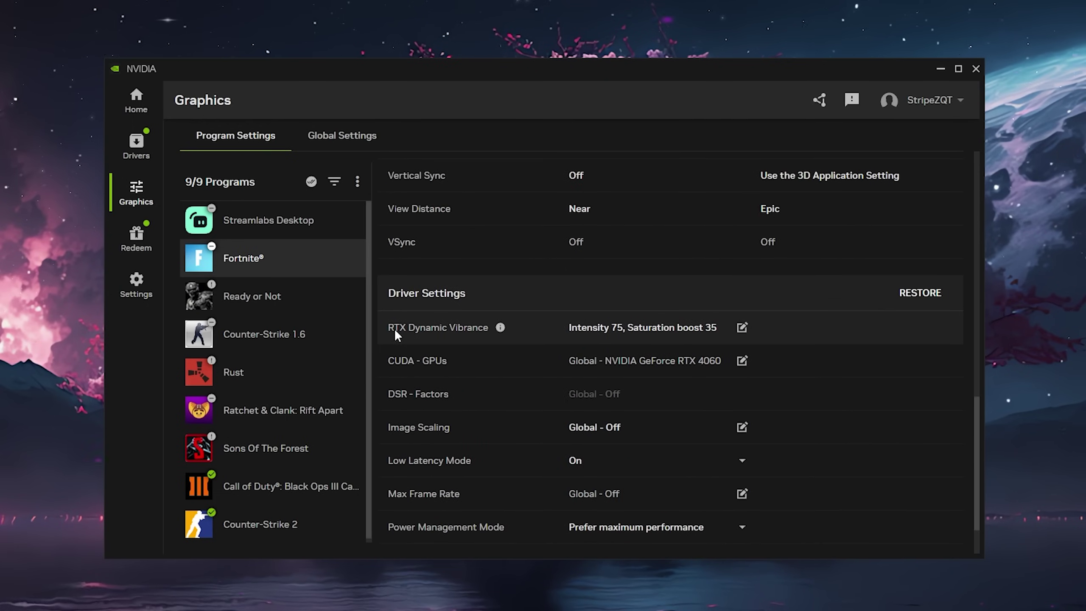
Try RTX Dynamic Vibrance Saturation boost at 100, then return it to 35.
left_click(585, 328)
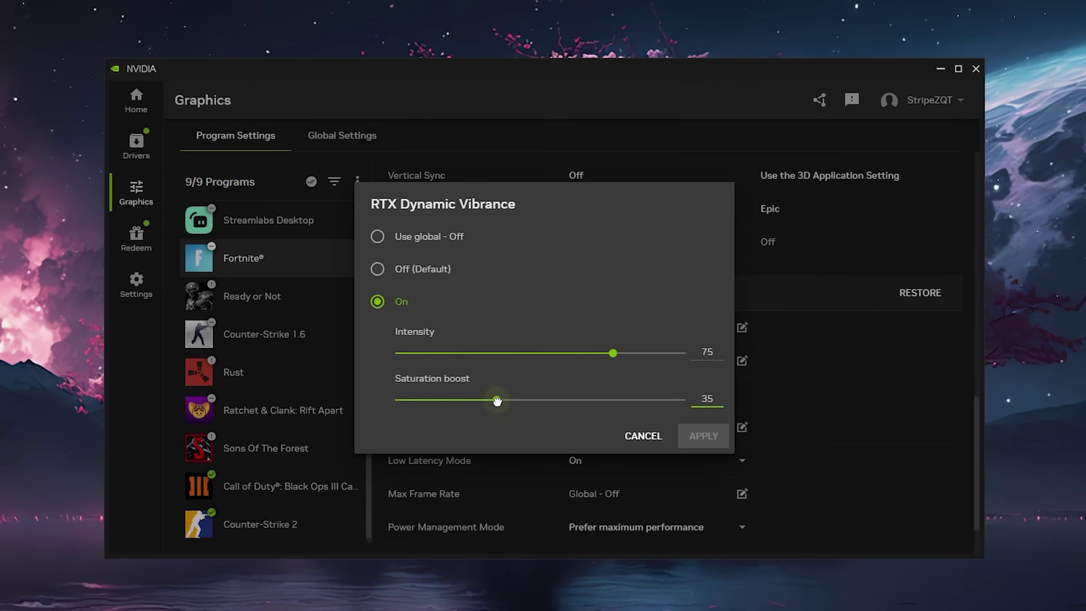
left_click_drag(497, 401, 825, 408)
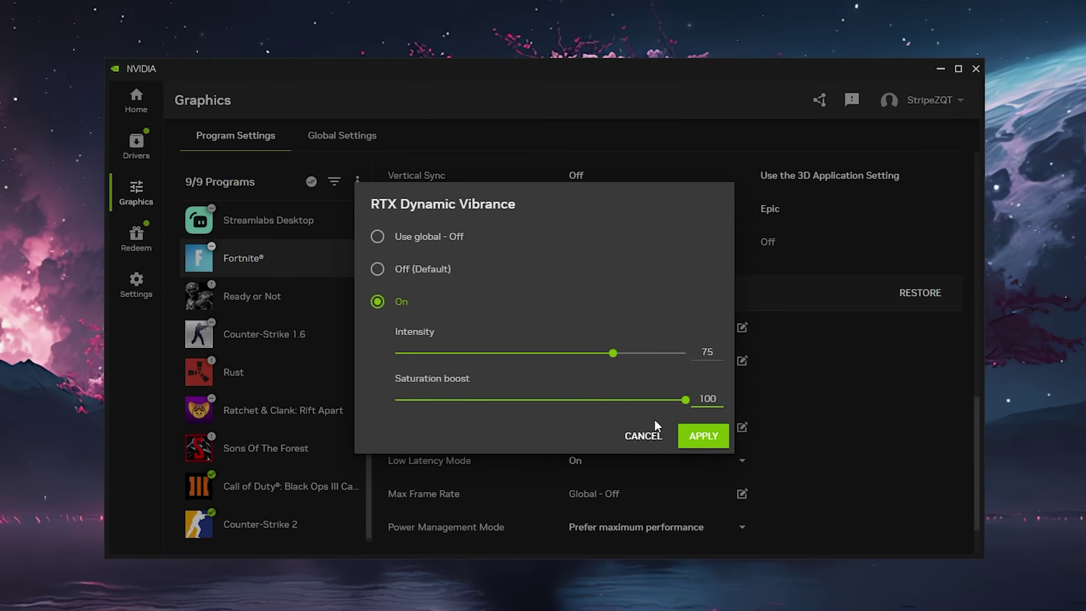
left_click(496, 400)
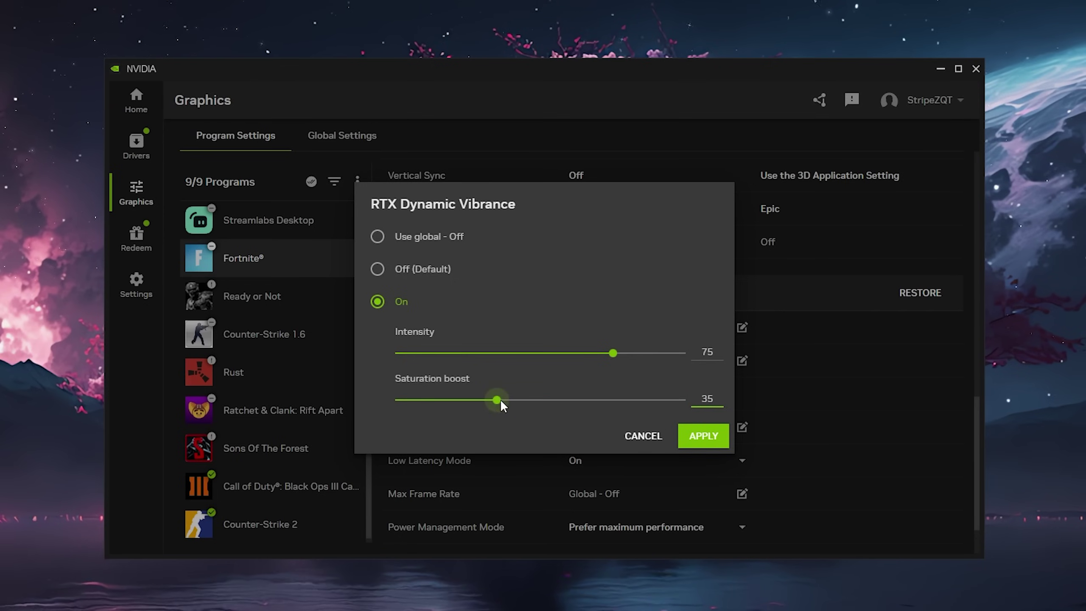
left_click(701, 440)
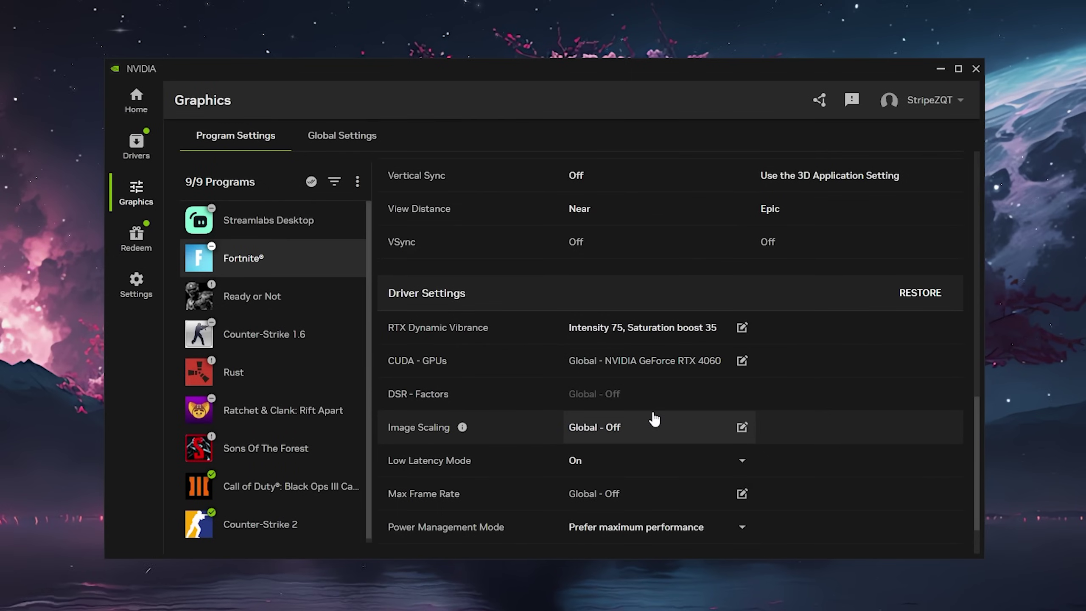
scroll(577, 419, "down", 2)
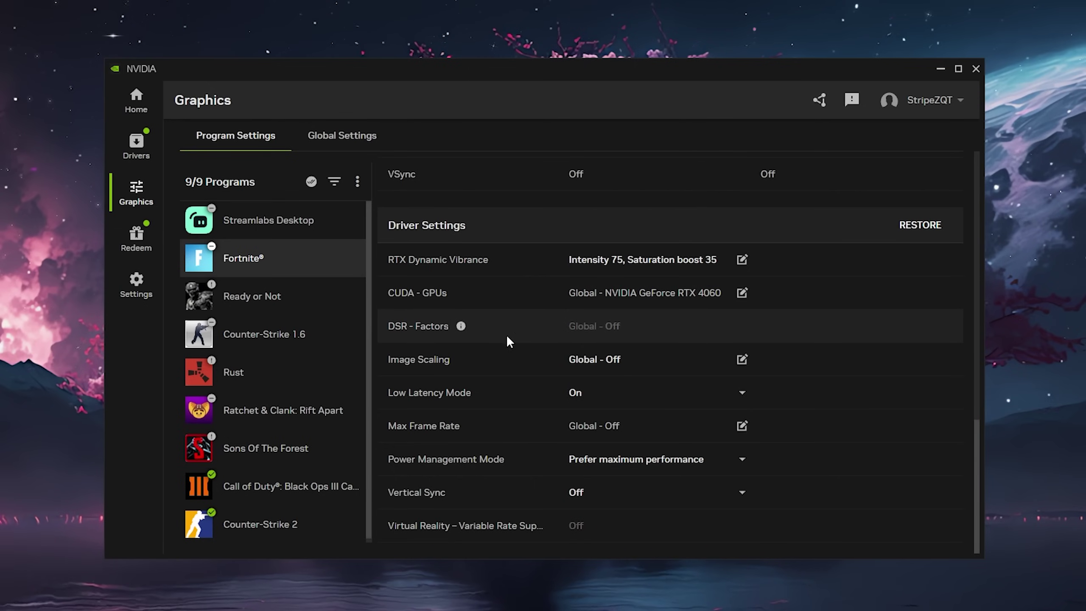
left_click(612, 359)
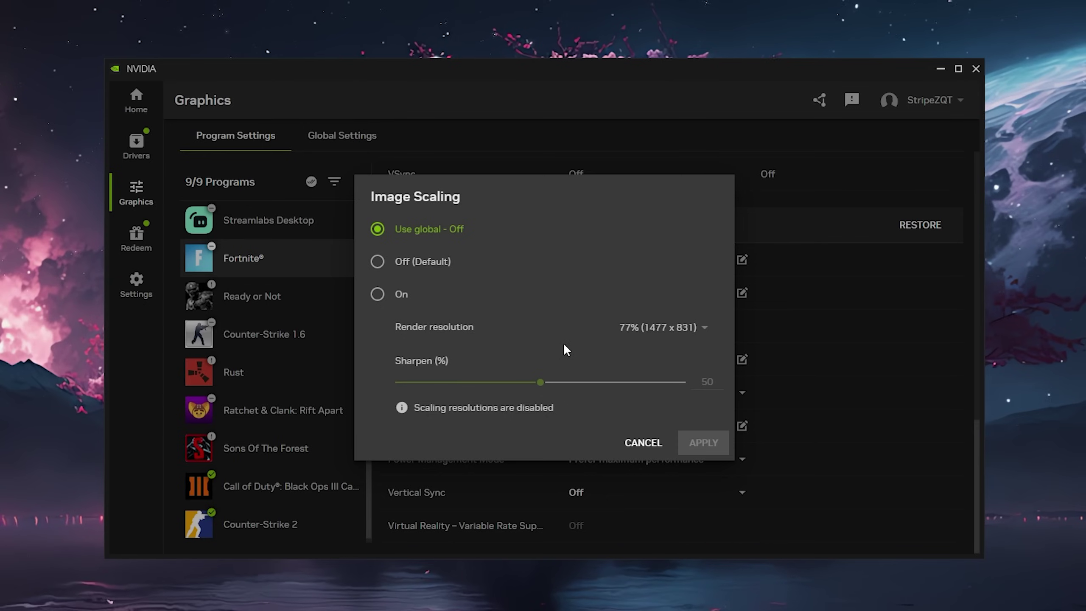
left_click(643, 442)
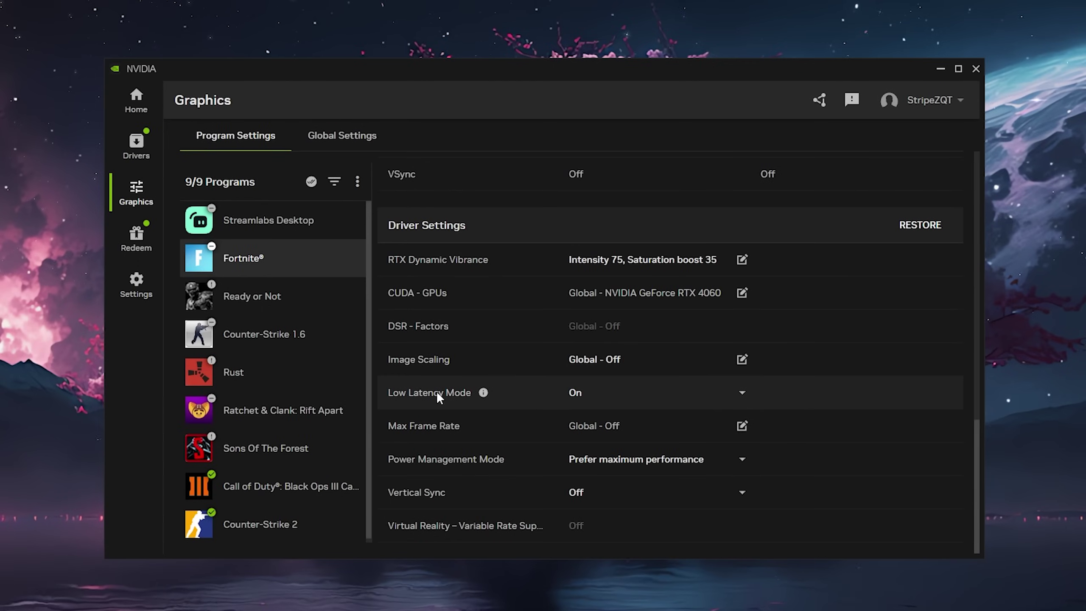
left_click(618, 392)
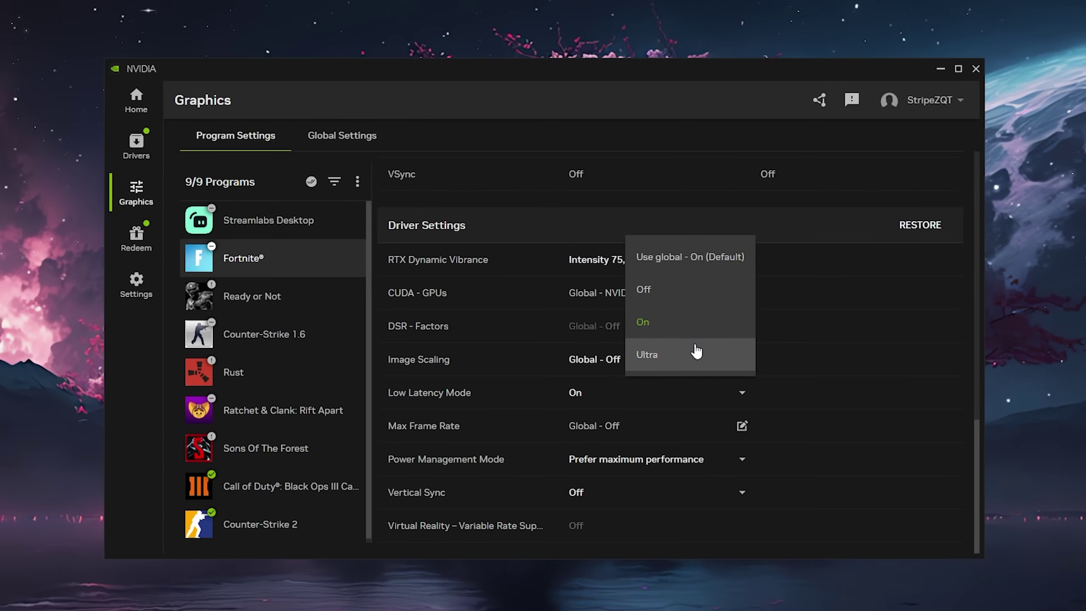
left_click(657, 333)
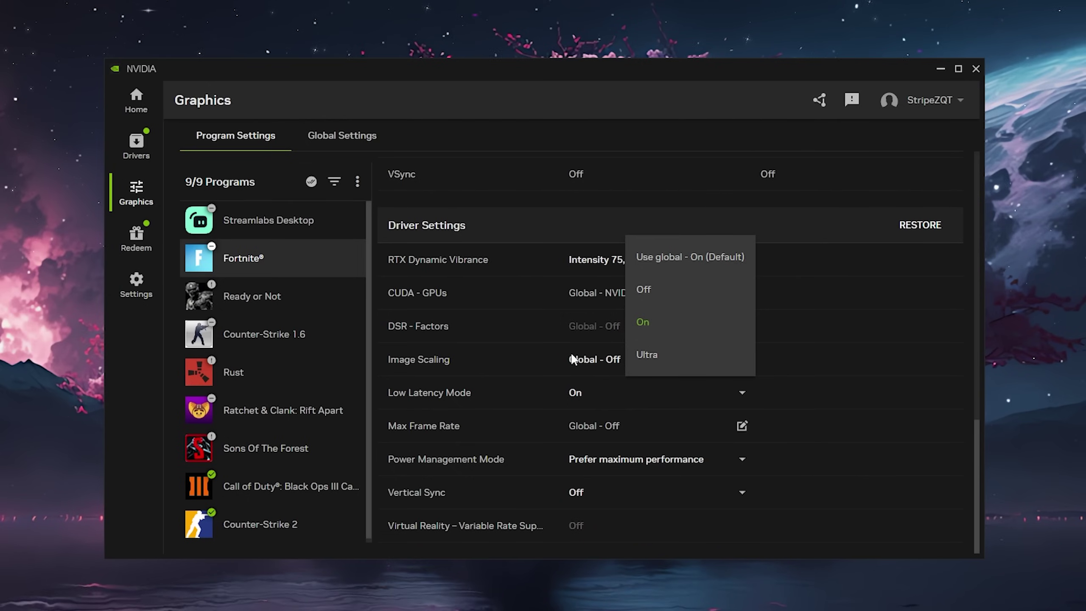
left_click(584, 427)
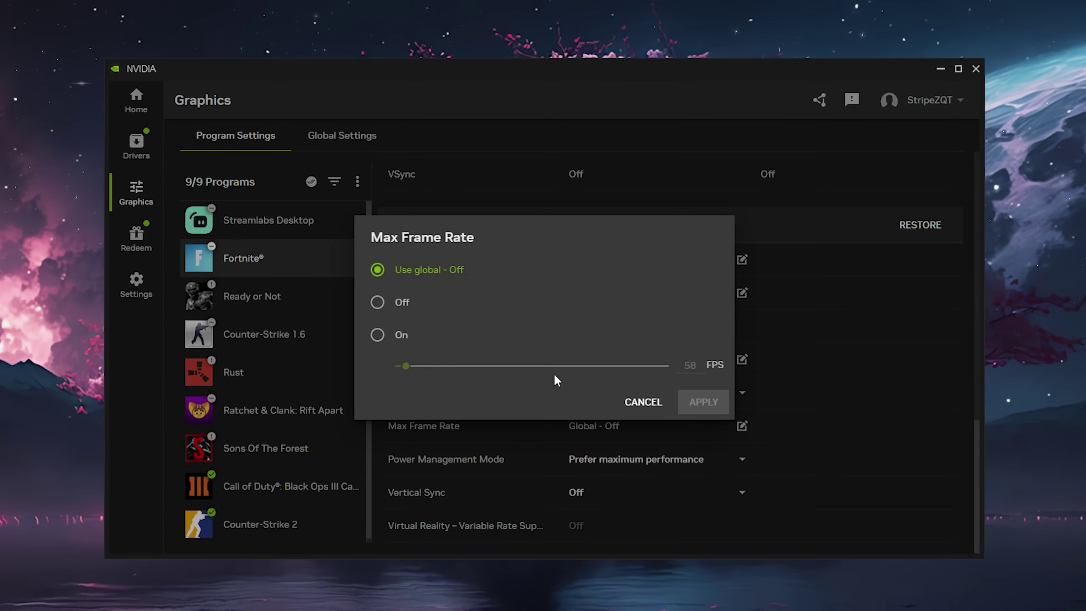
left_click(376, 334)
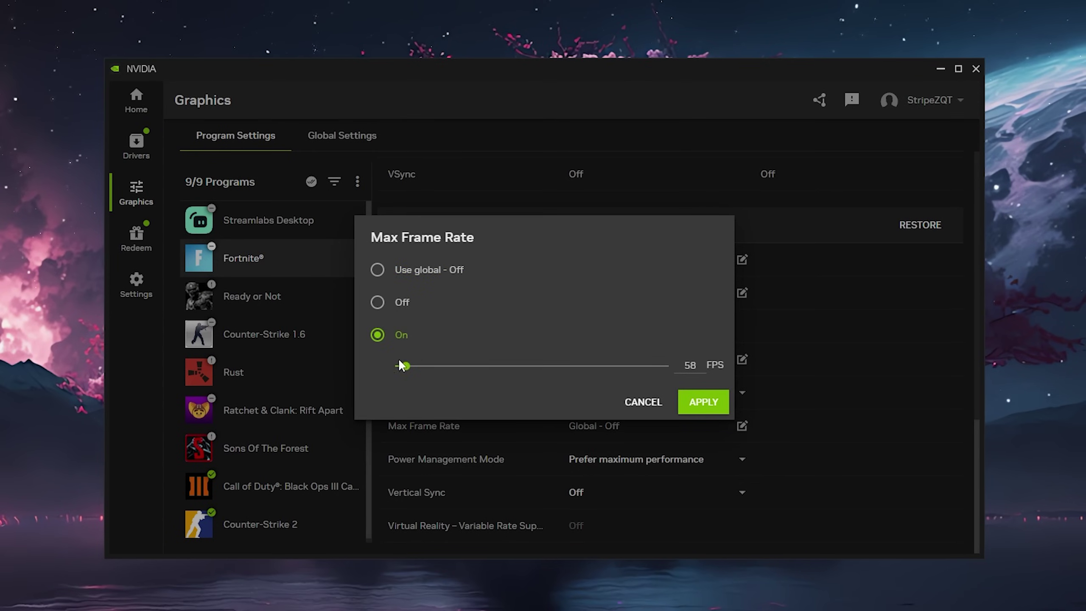
left_click_drag(405, 367, 434, 373)
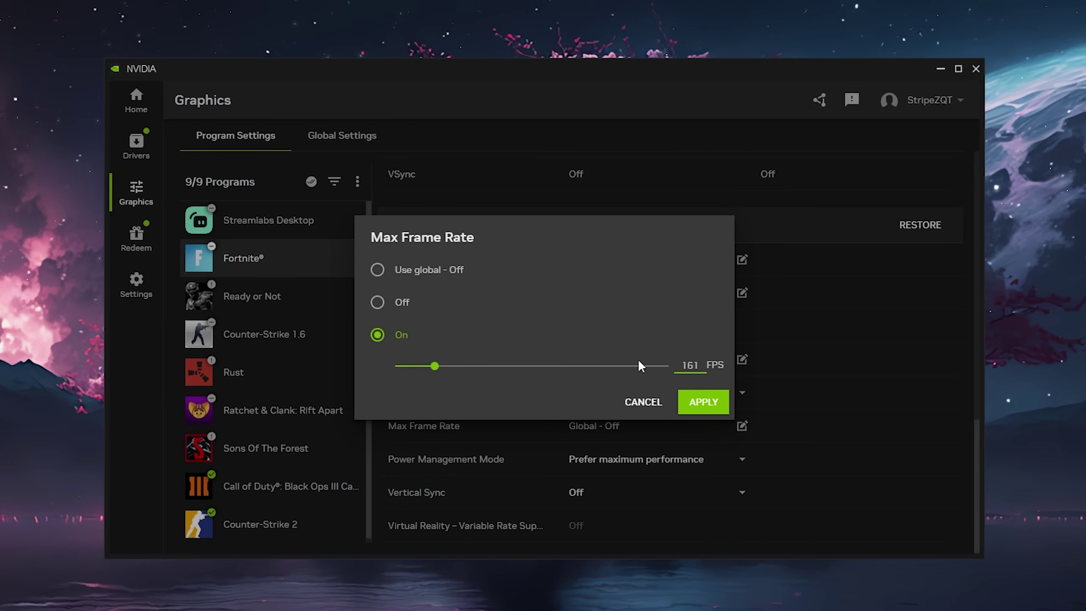
Keep Fortnite's Power Management on maximum performance and Vertical Sync Off.
left_click(642, 402)
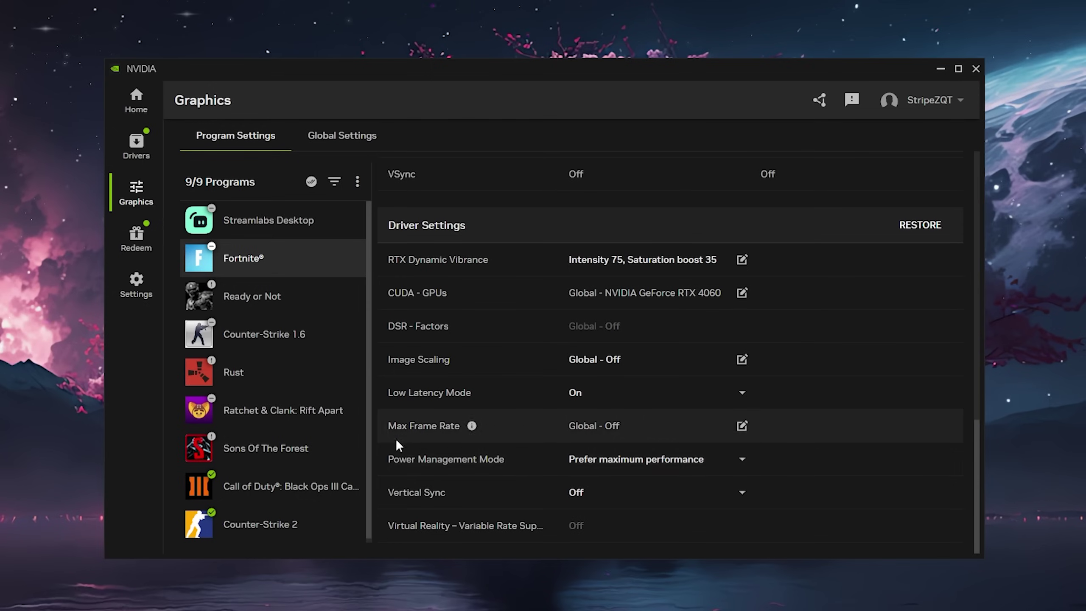
left_click(599, 466)
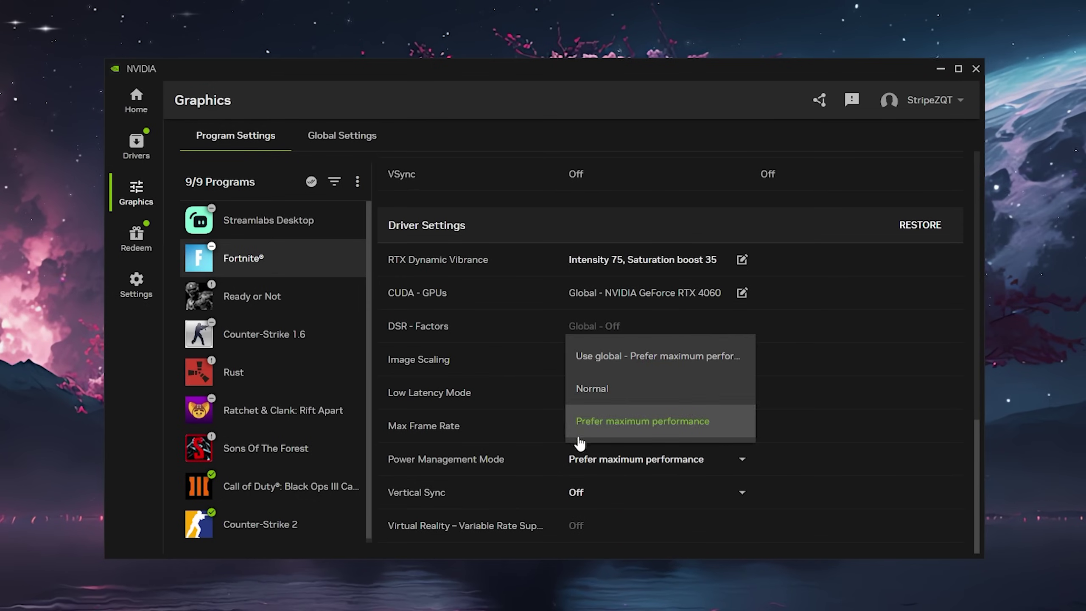
left_click(600, 494)
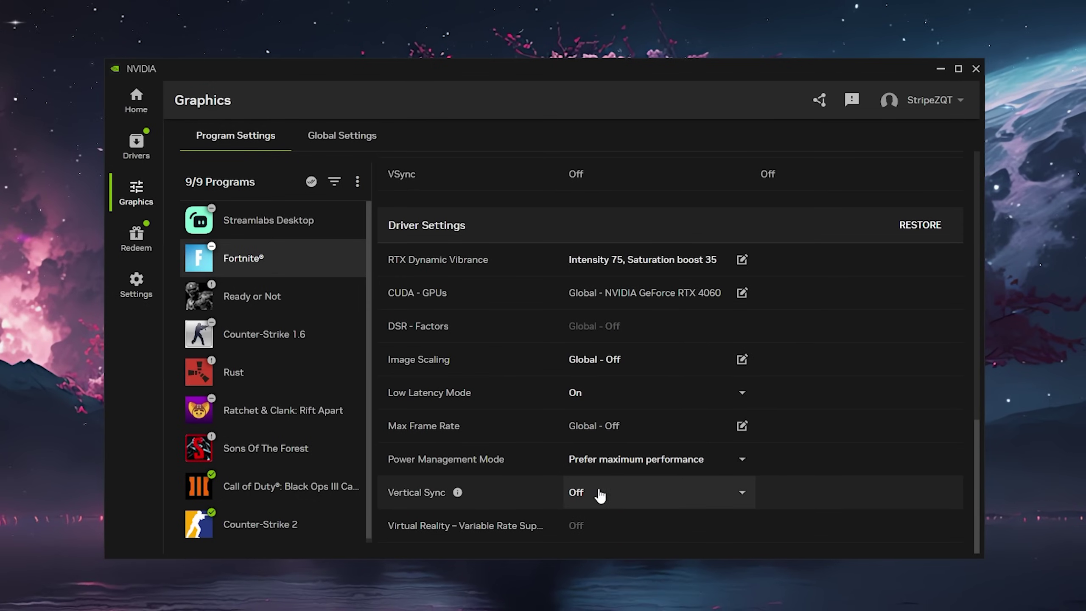
left_click(611, 494)
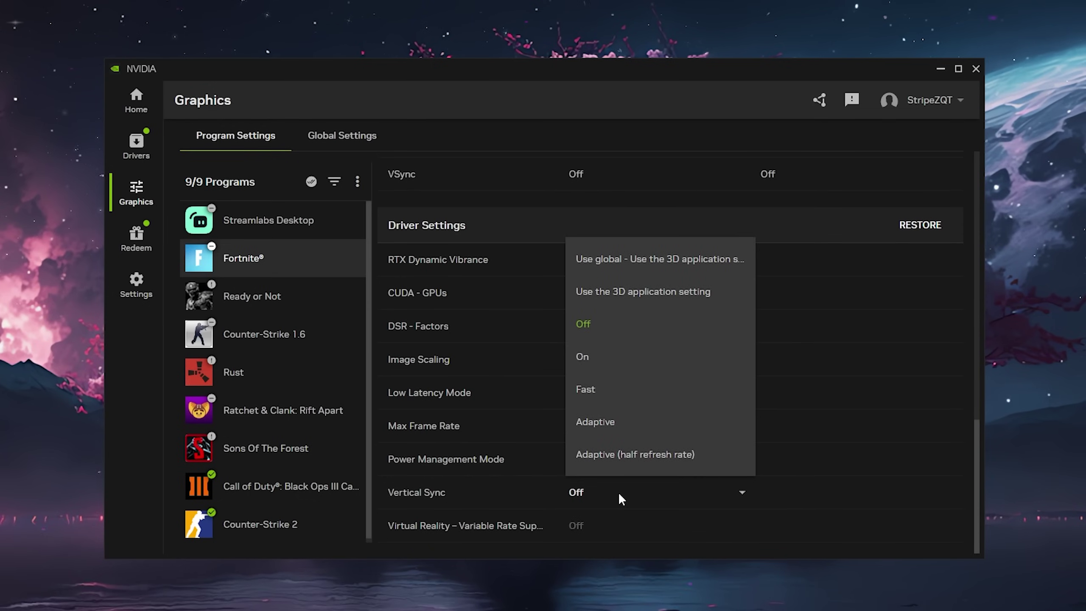
left_click(534, 491)
View Counter-Strike 2's settings, then switch to the Global Settings driver list.
scroll(594, 520, "up", 10)
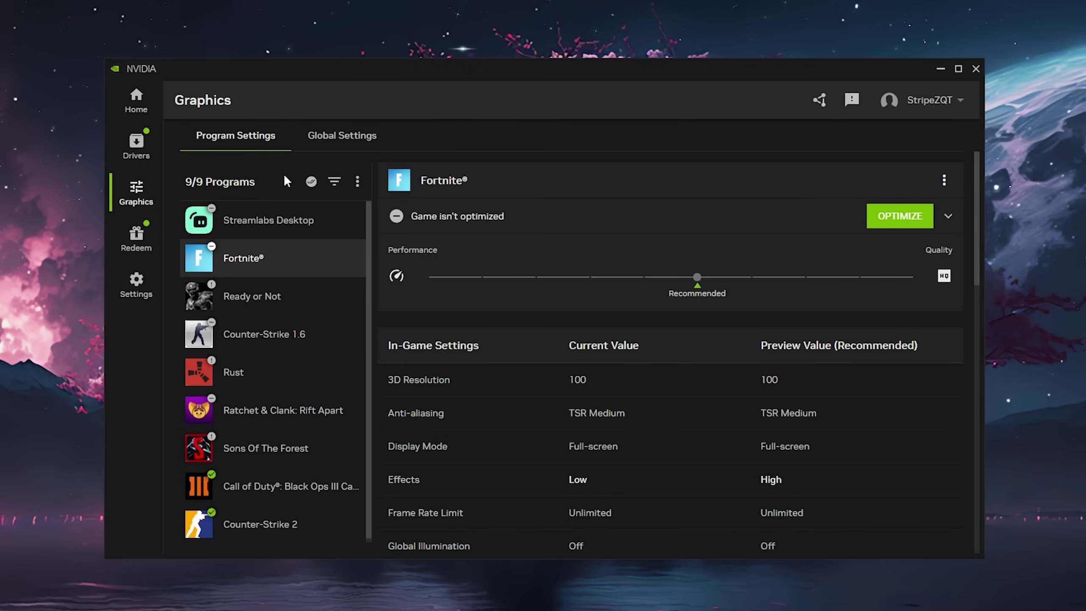
left_click(254, 523)
scroll(676, 431, "down", 10)
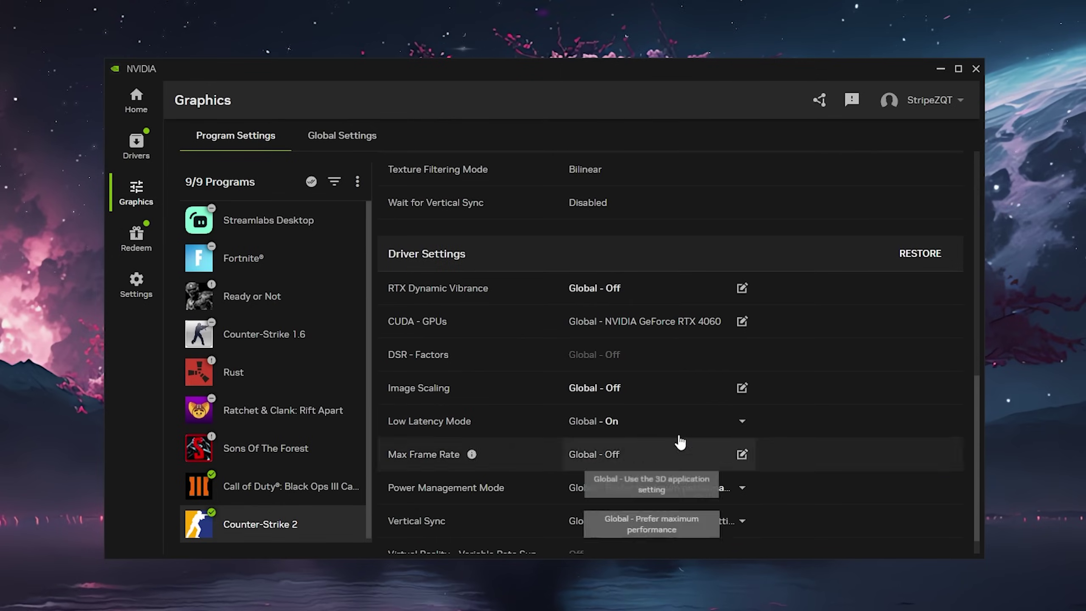
left_click(342, 135)
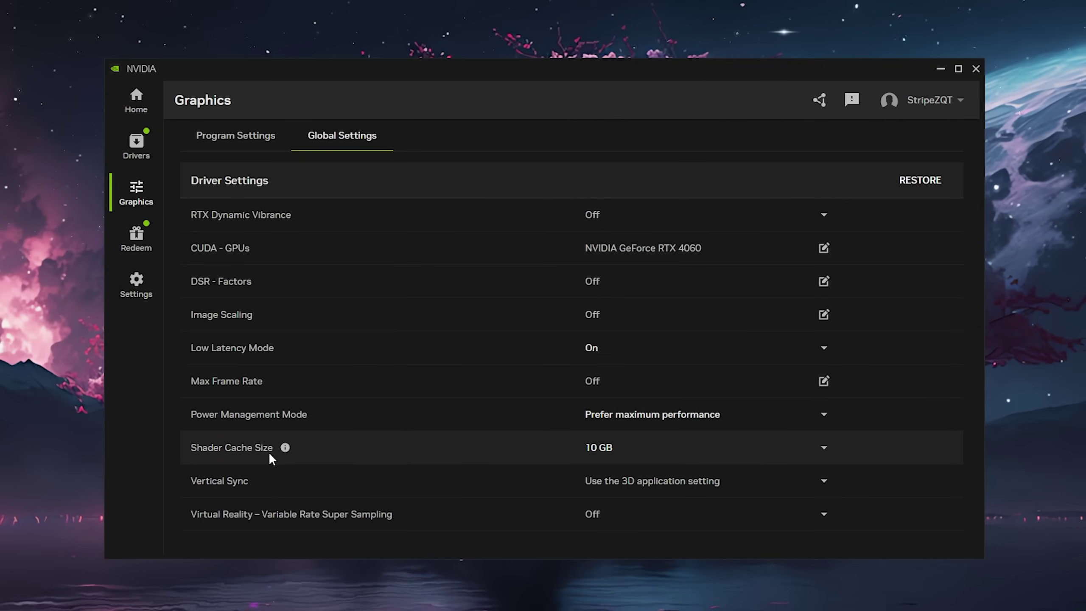
Open the Shader Cache Size dropdown, keeping it at 10 GB.
left_click(618, 452)
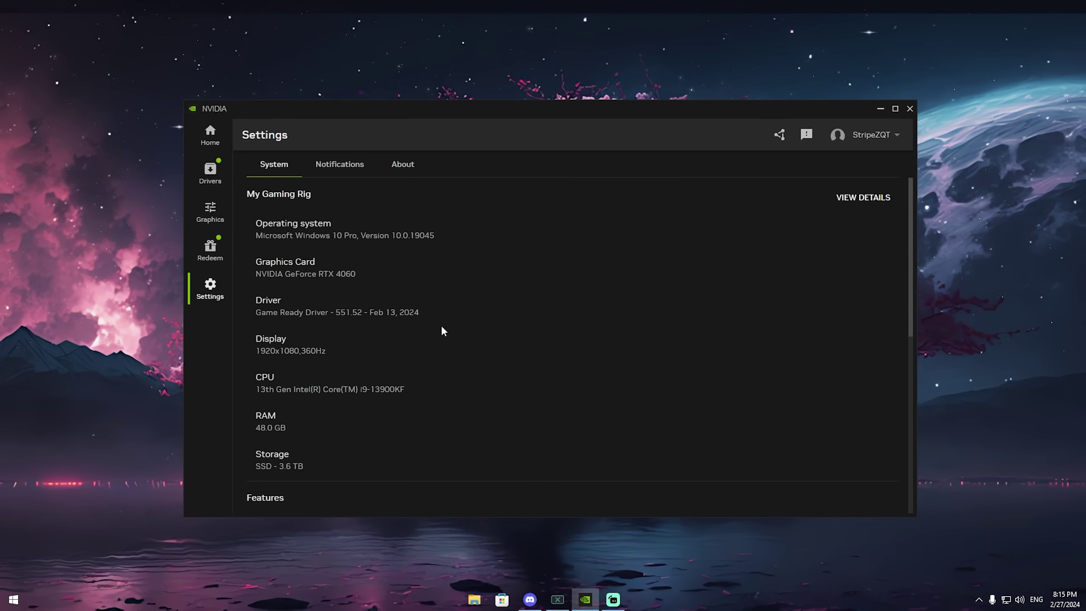
In the Alt+Z overlay's Highlights, re-enable Fortnite capture and expand its event list.
key("alt+z")
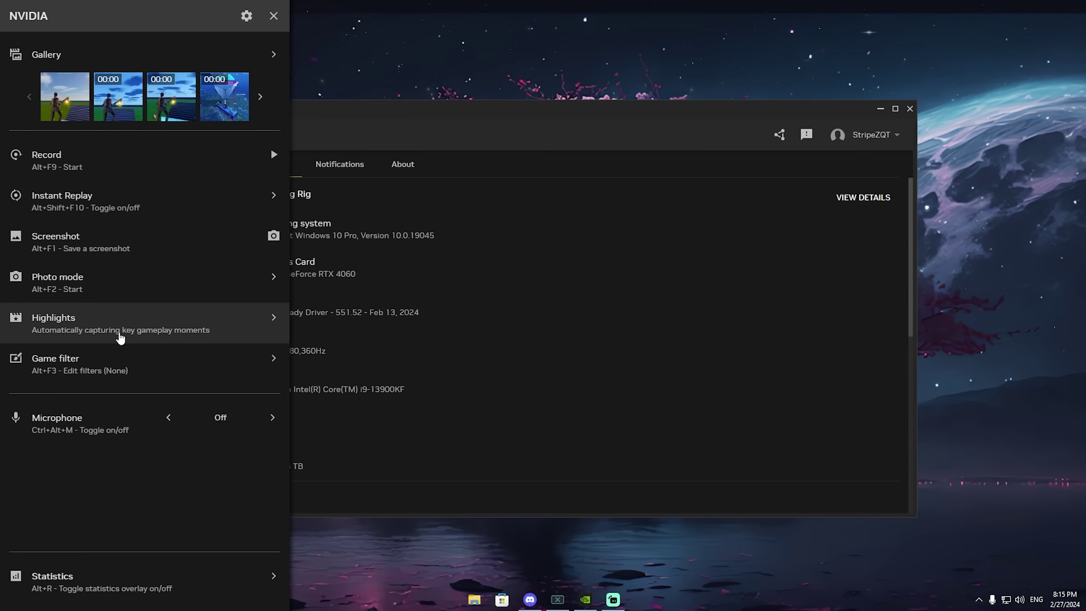
left_click(104, 323)
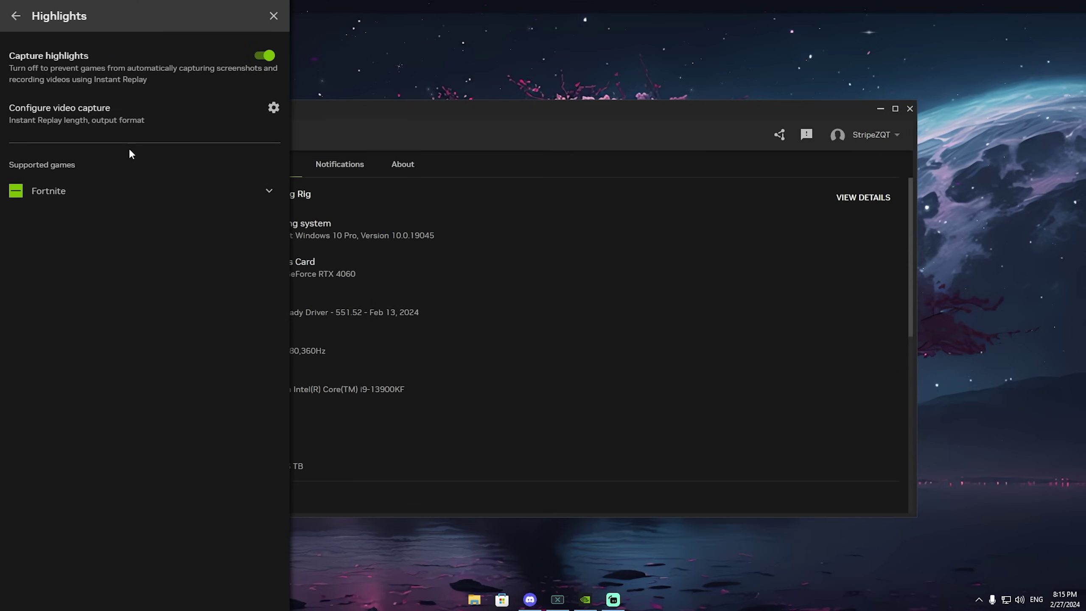
left_click(257, 193)
left_click(261, 196)
left_click(268, 191)
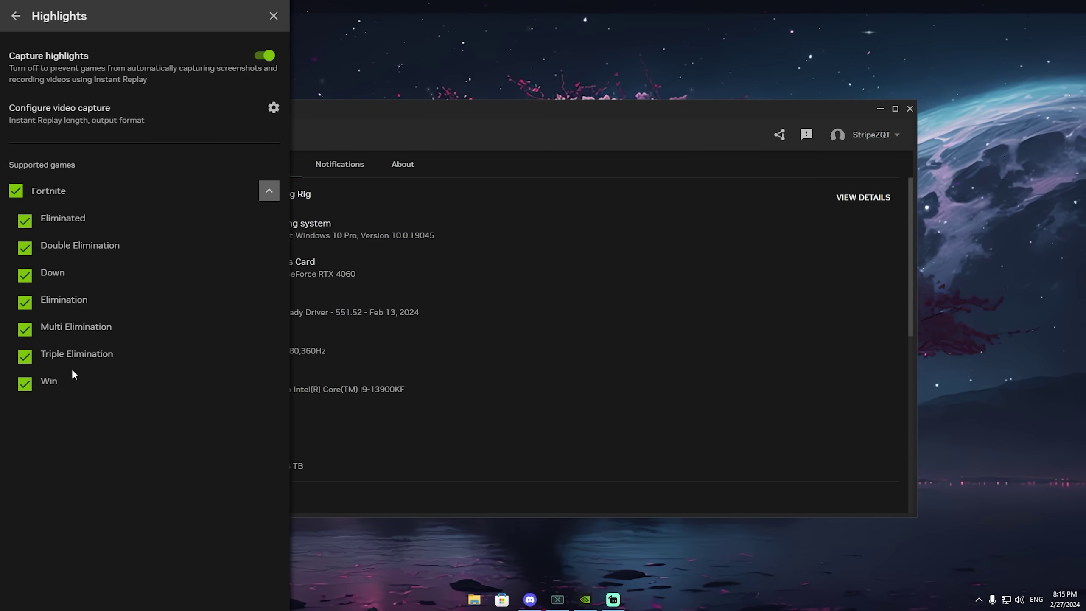
Set video capture to a 100 Mbps bit rate and 120 FPS frame rate.
left_click(268, 115)
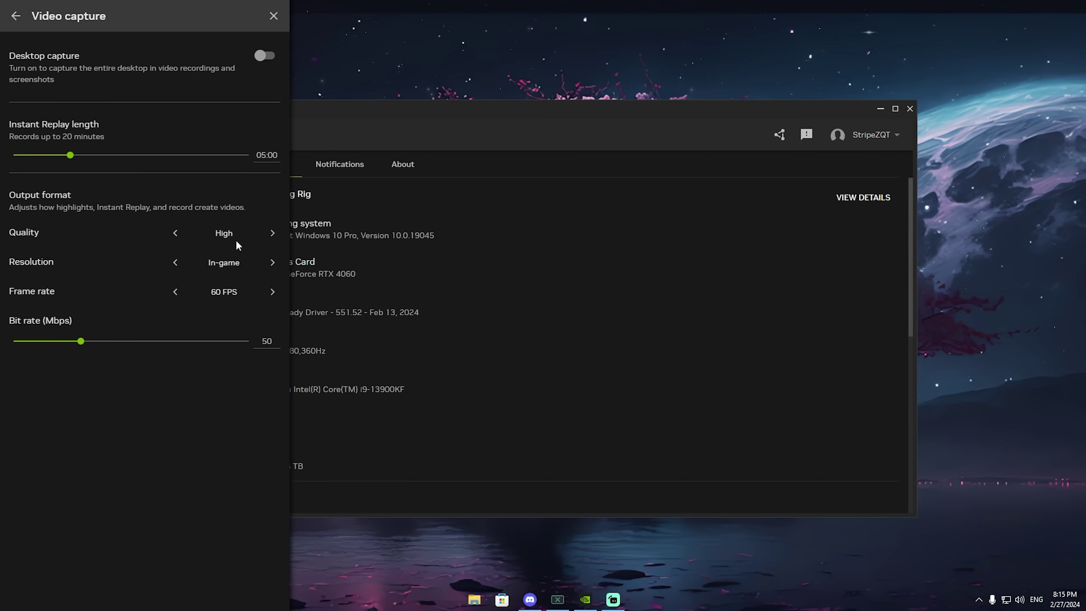
left_click(175, 291)
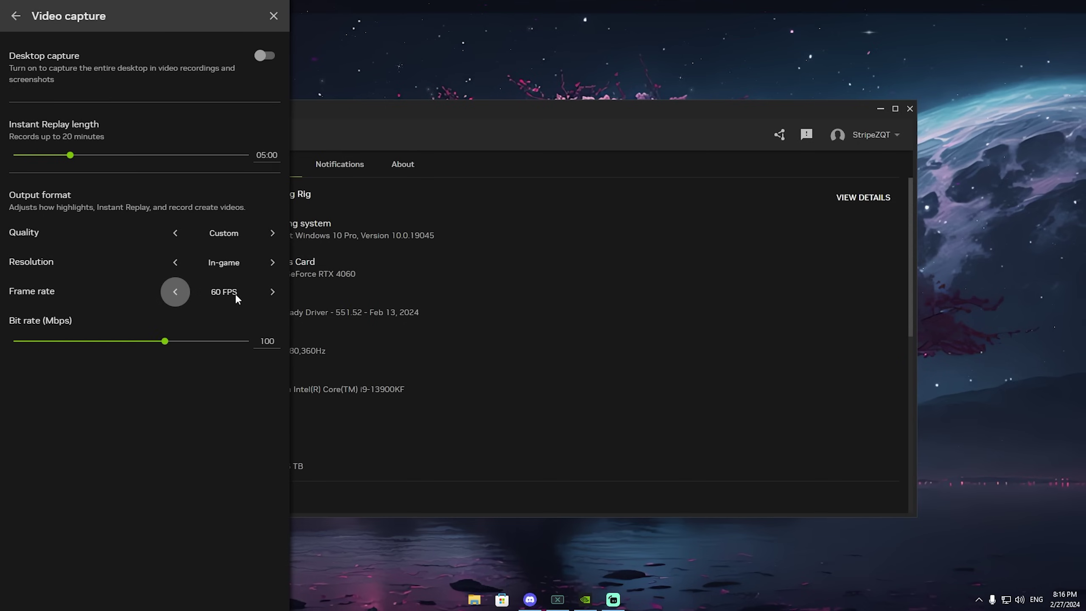
left_click(263, 292)
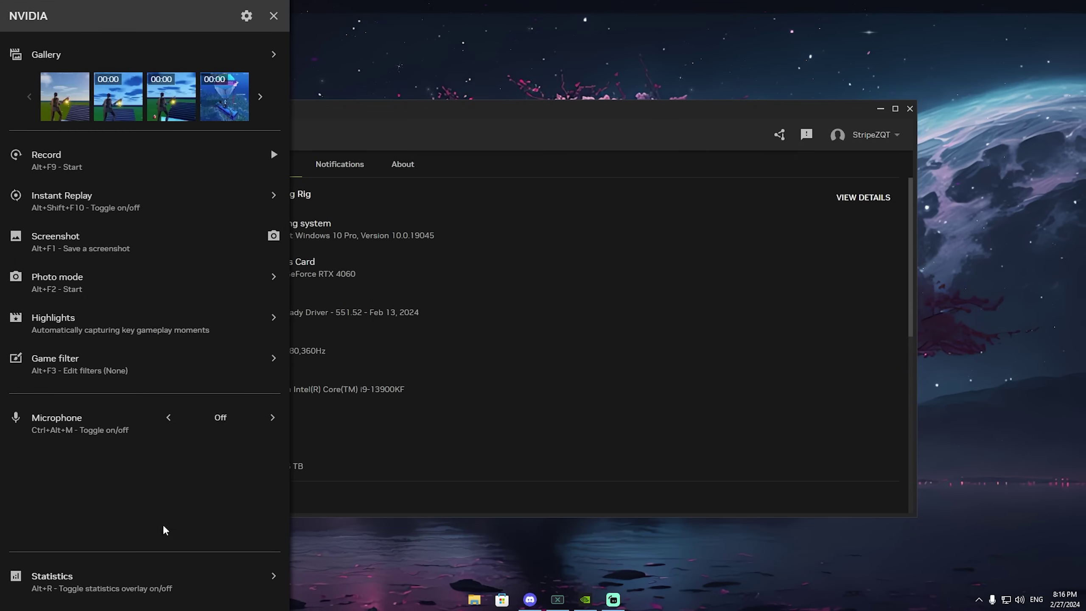
Add Average PC Latency and Render Latency to the statistics overlay, then launch Fortnite.
left_click(94, 592)
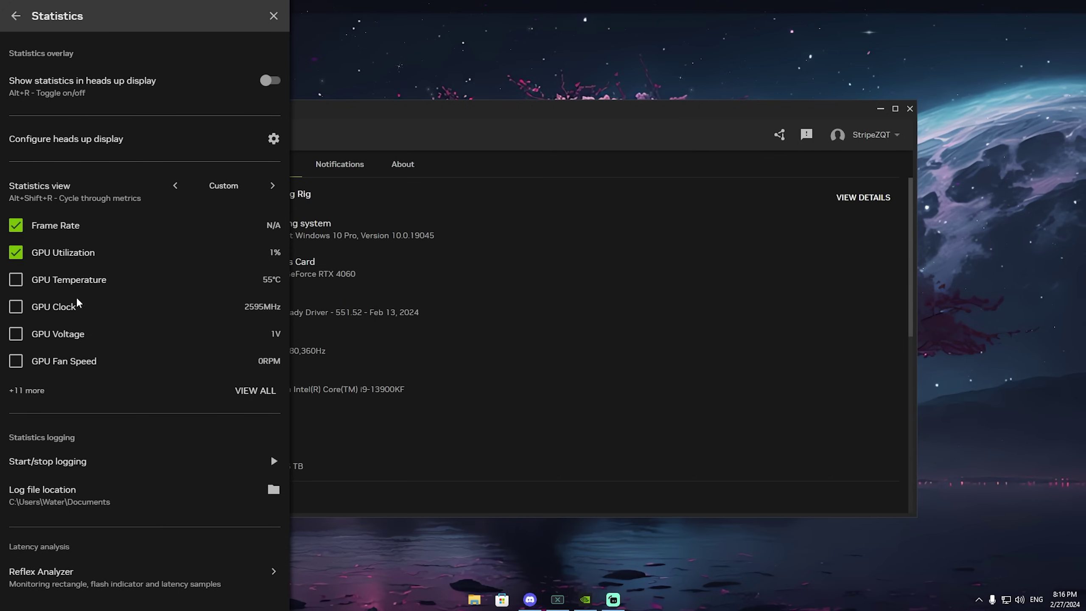
left_click(252, 392)
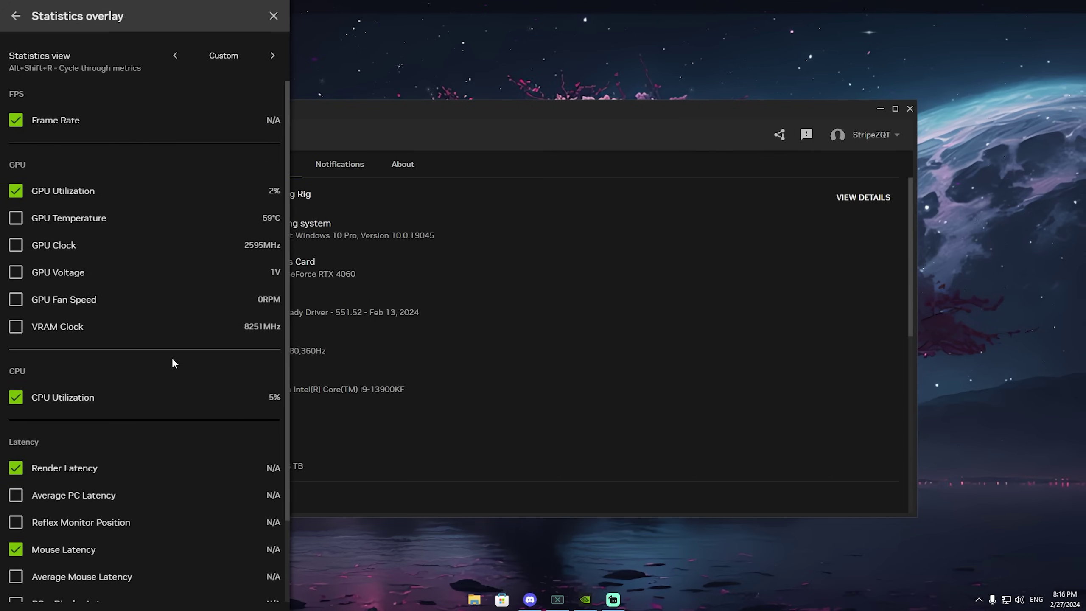
scroll(153, 355, "down", 2)
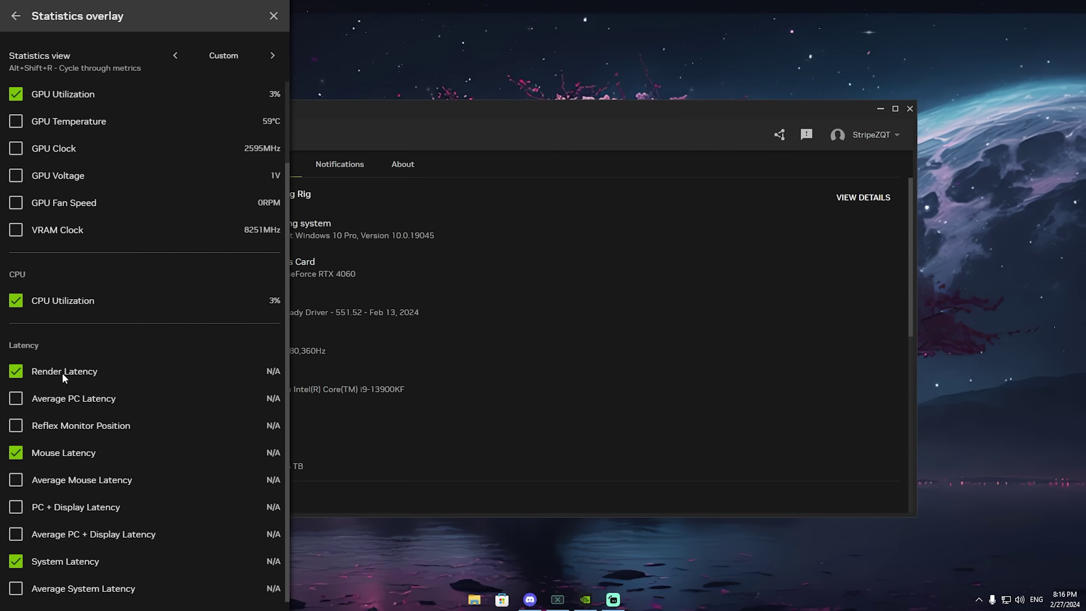
left_click(17, 372)
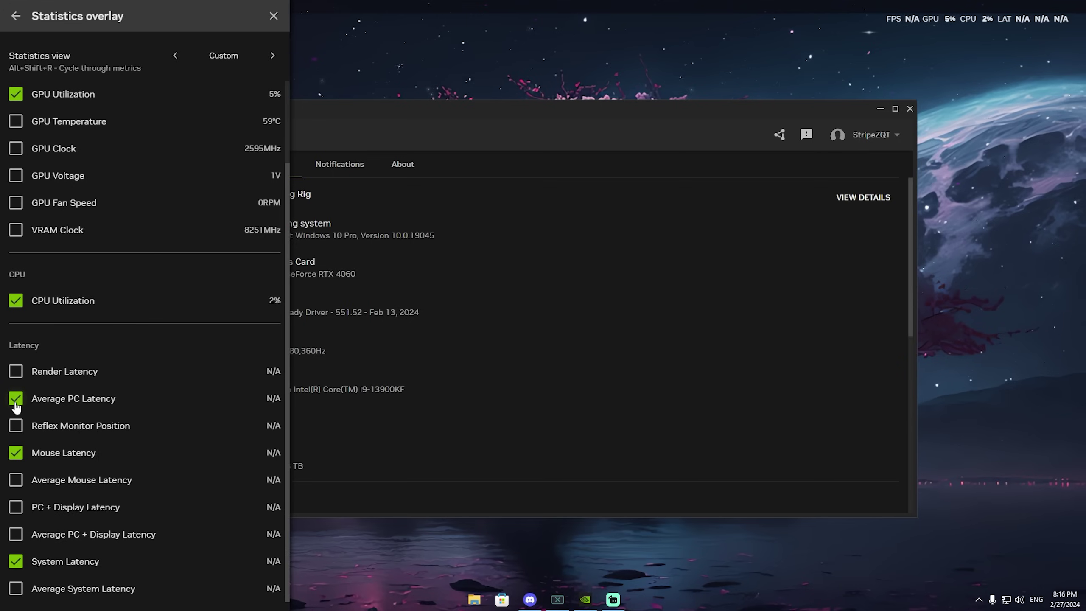
left_click(16, 426)
left_click(64, 371)
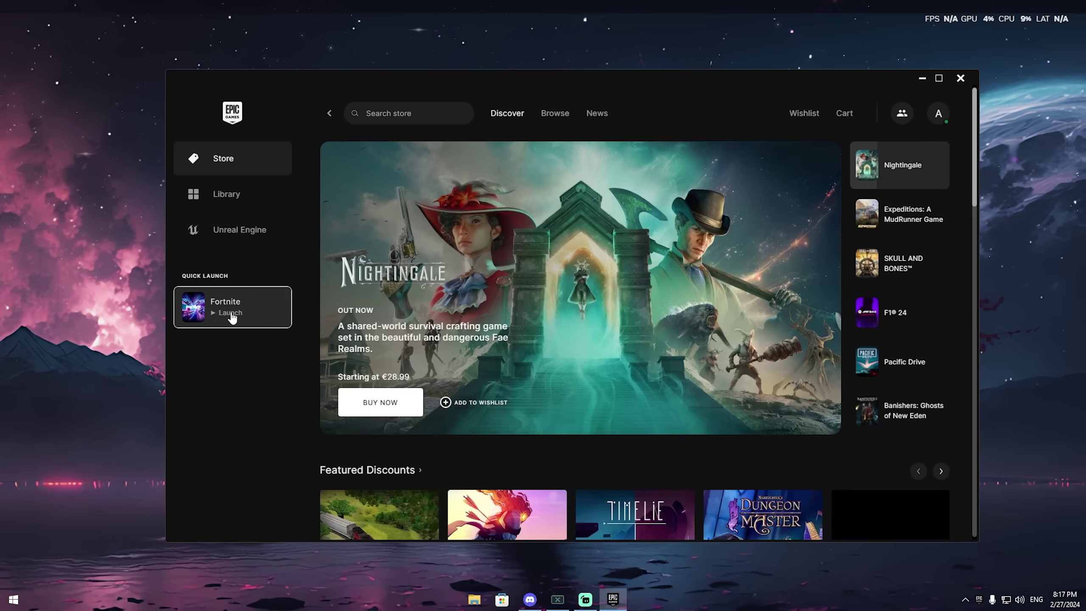
left_click(226, 308)
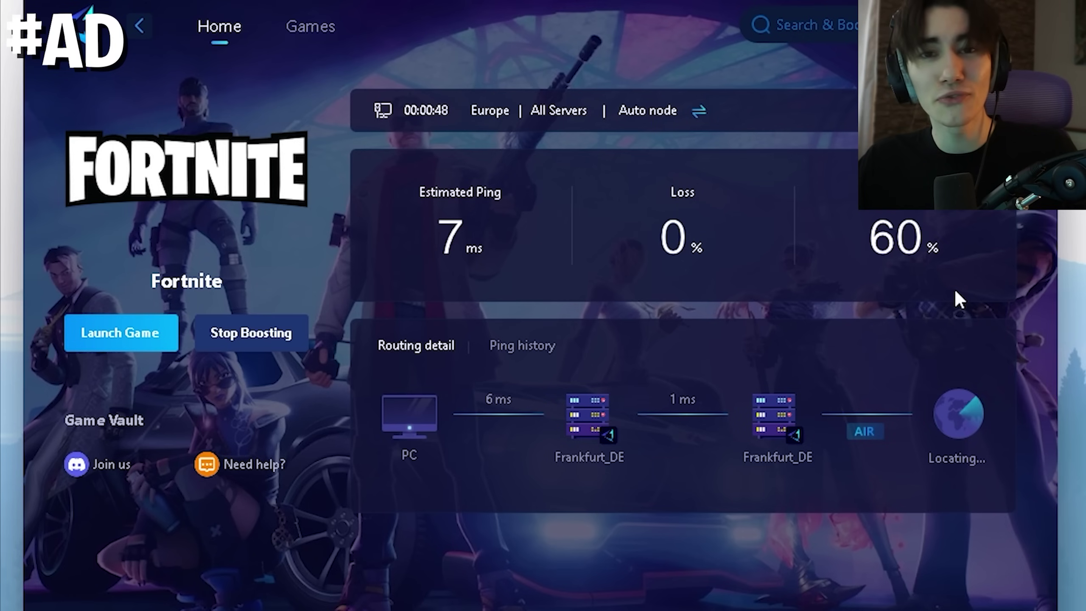
Start boosting Fortnite on Europe / All Servers with the Auto node selected.
mouse_move(953, 437)
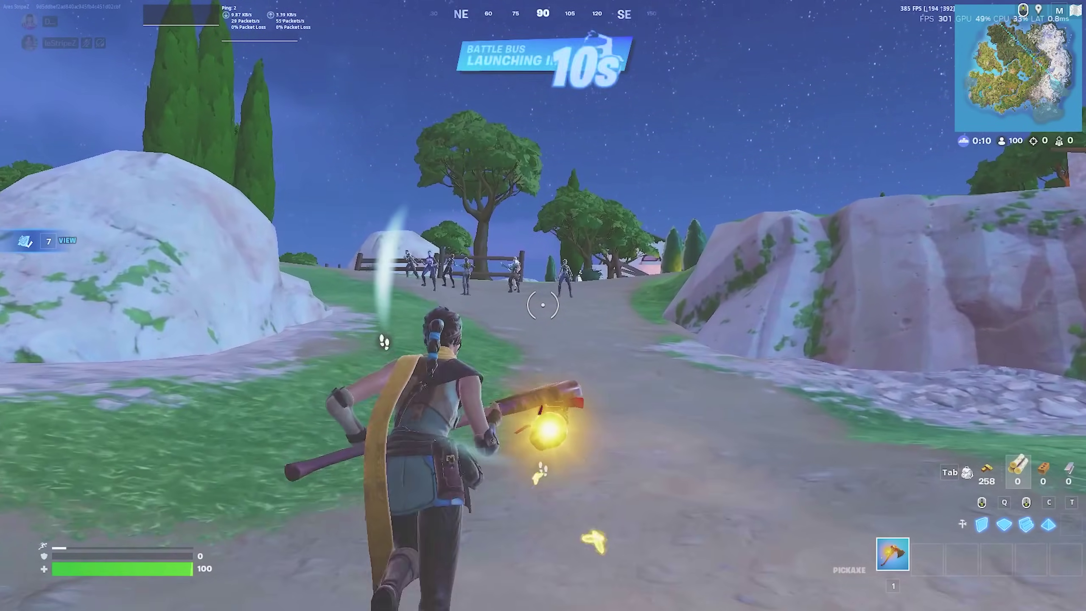
Run toward the other players, swinging the pickaxe to gather bricks.
key("w")
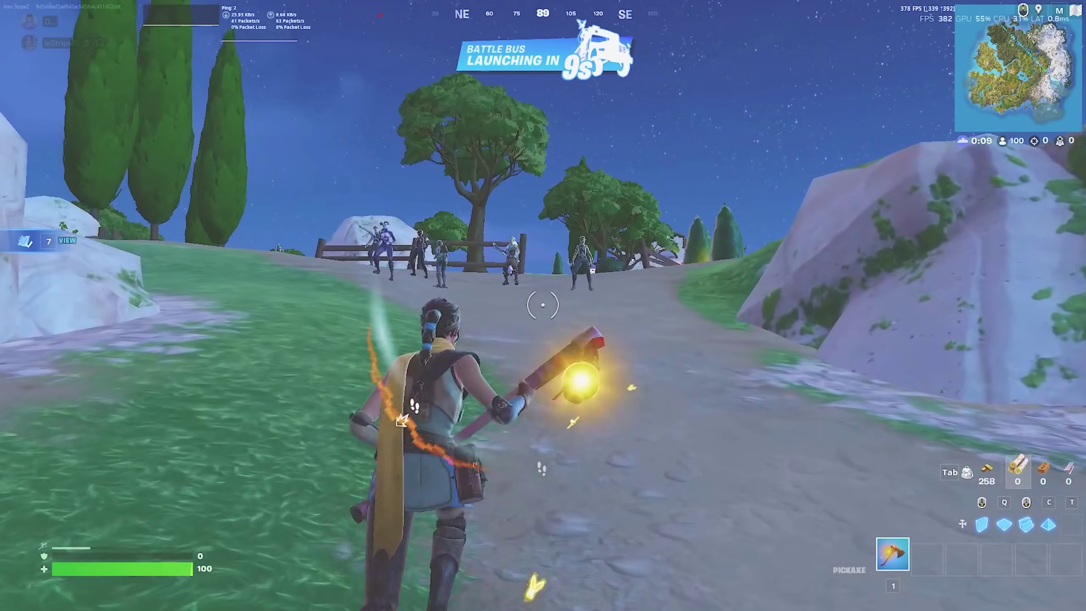
left_click(543, 305)
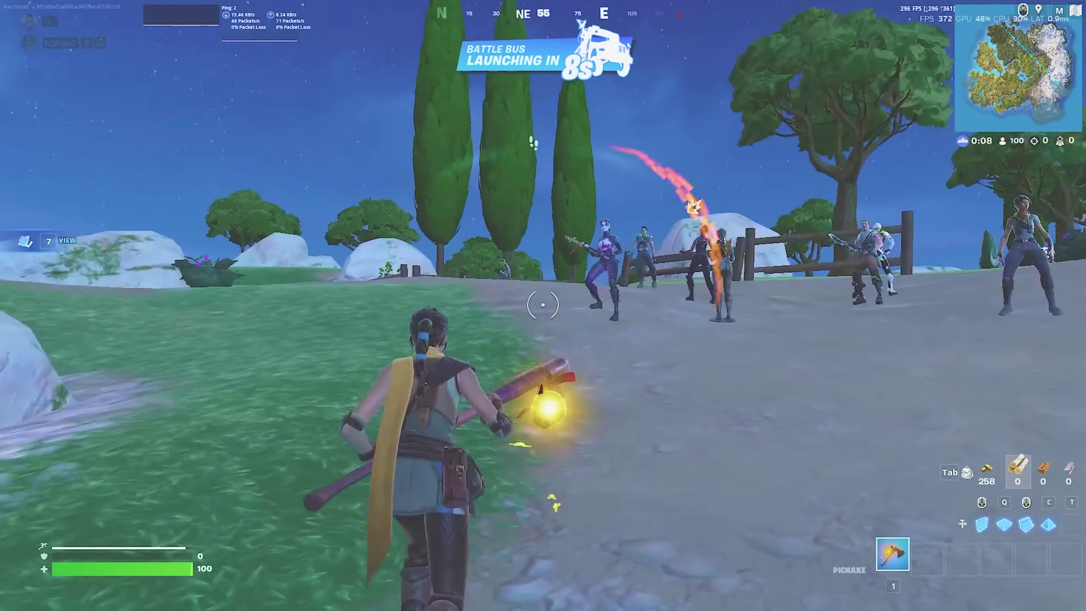
left_click(542, 304)
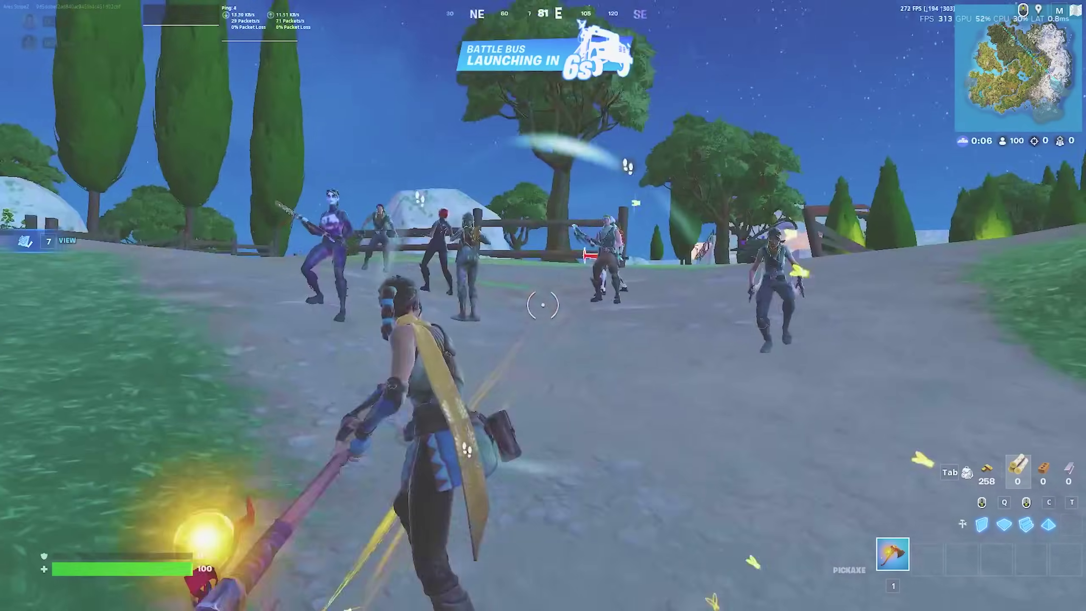
left_click(542, 304)
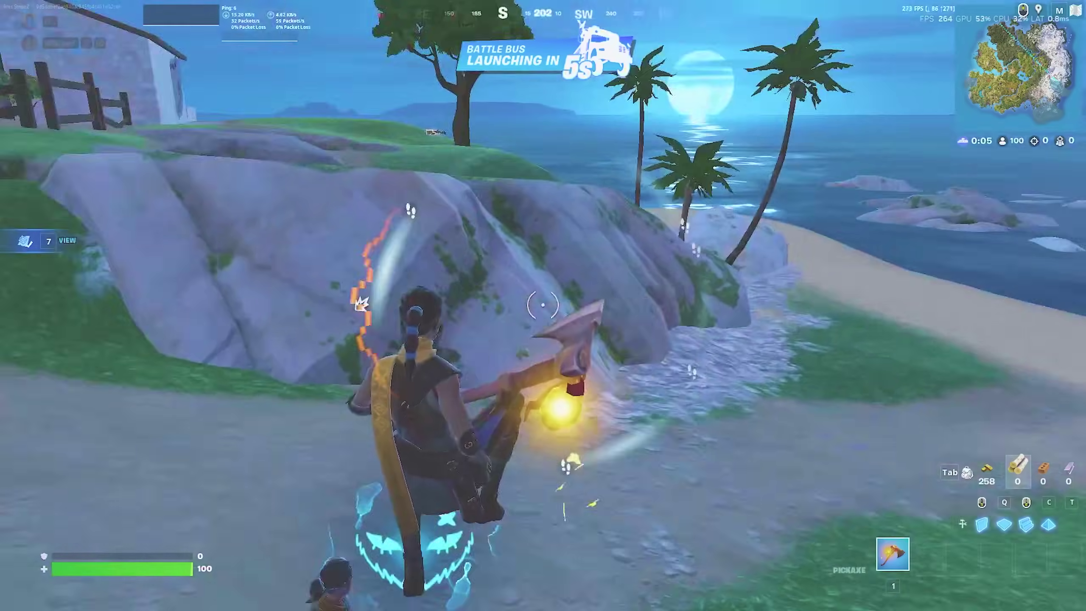
left_click(543, 305)
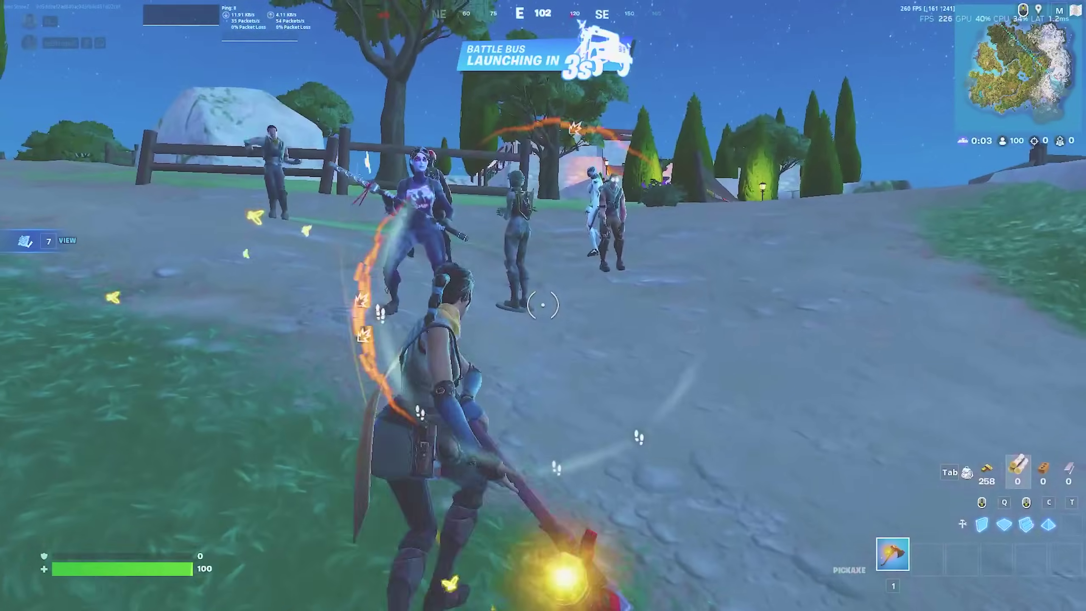
left_click(543, 304)
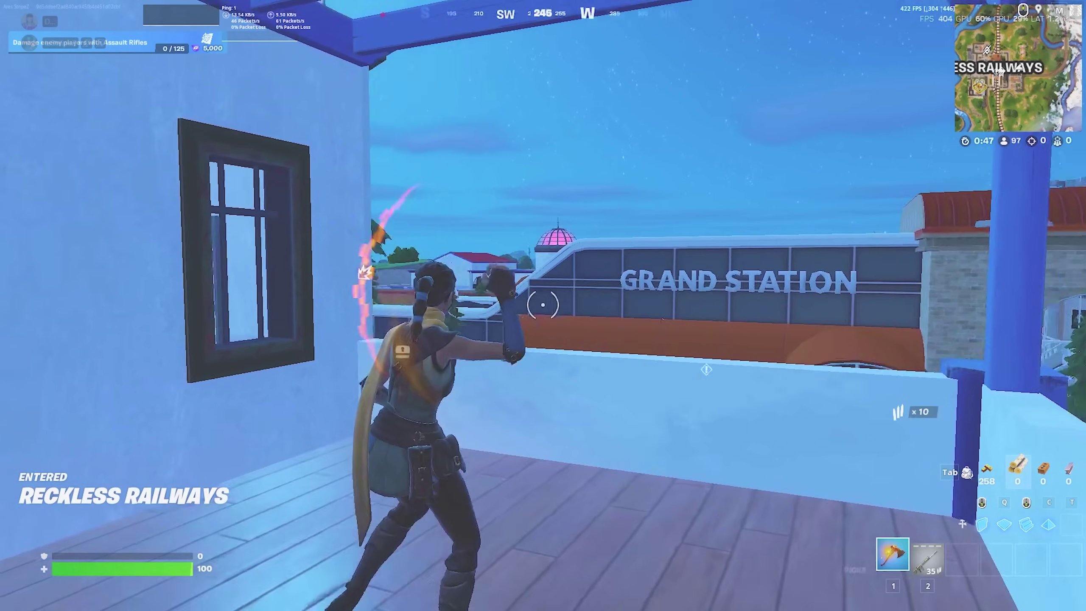
left_click(542, 305)
Equip the Enforcer AR, break a wall for bricks, then grapple across rooftops with the Grapple Blade.
key("2")
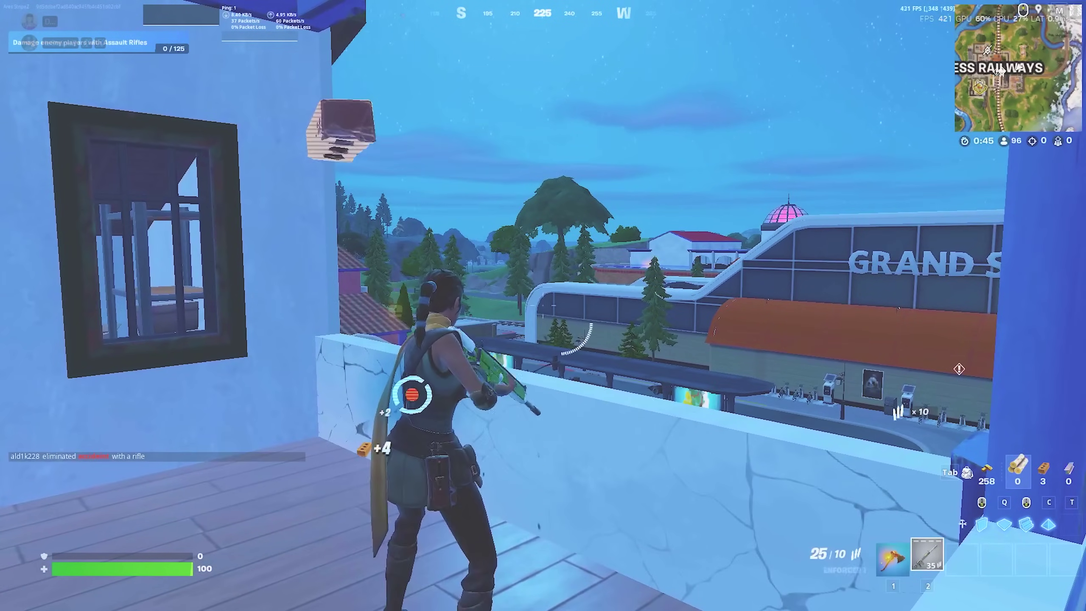
key("1")
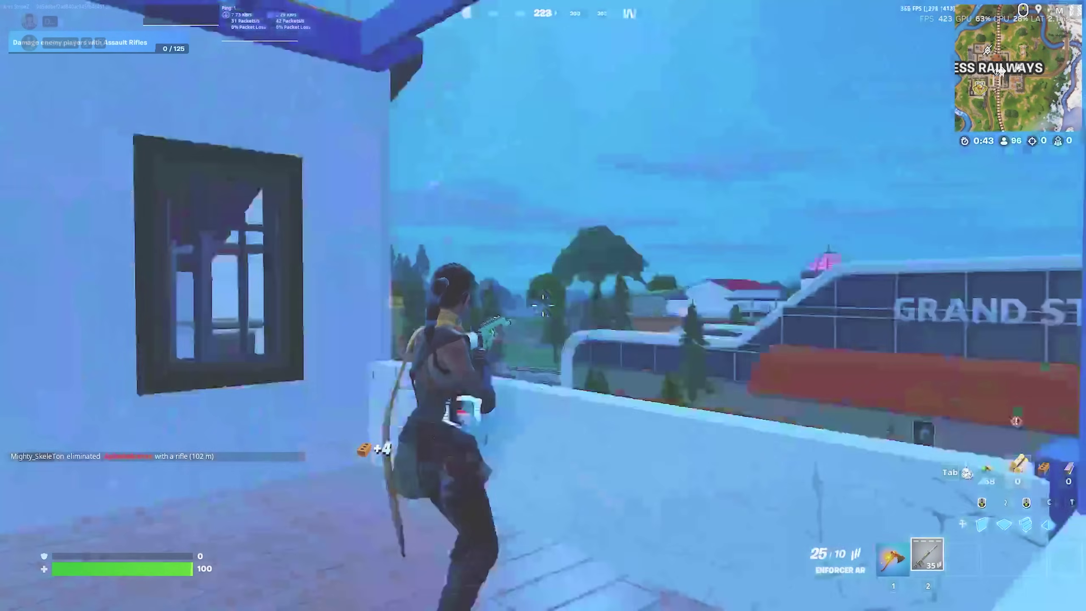
left_click(542, 304)
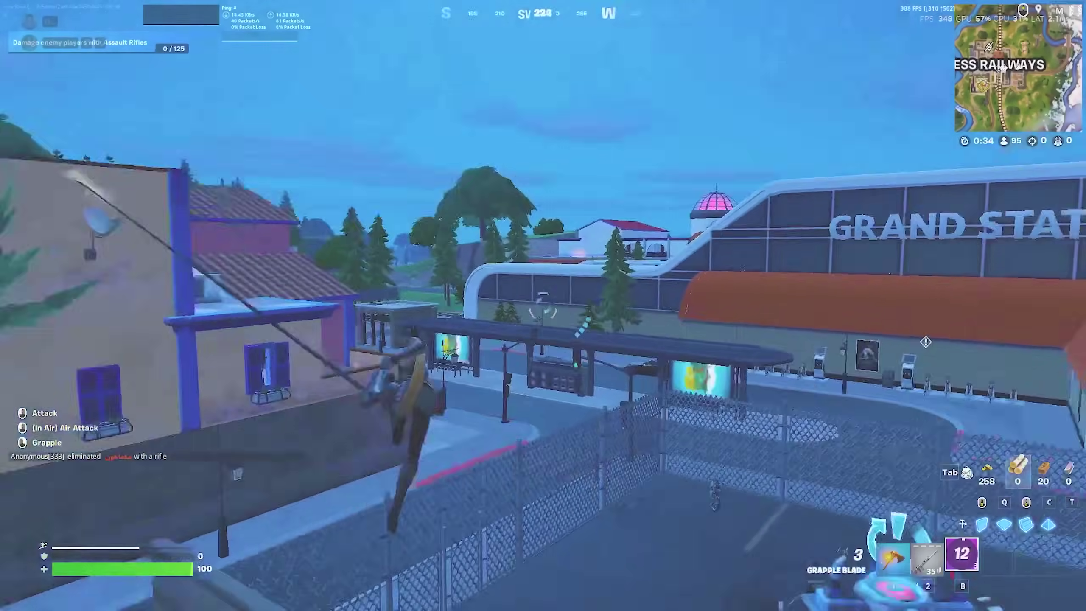
right_click(542, 312)
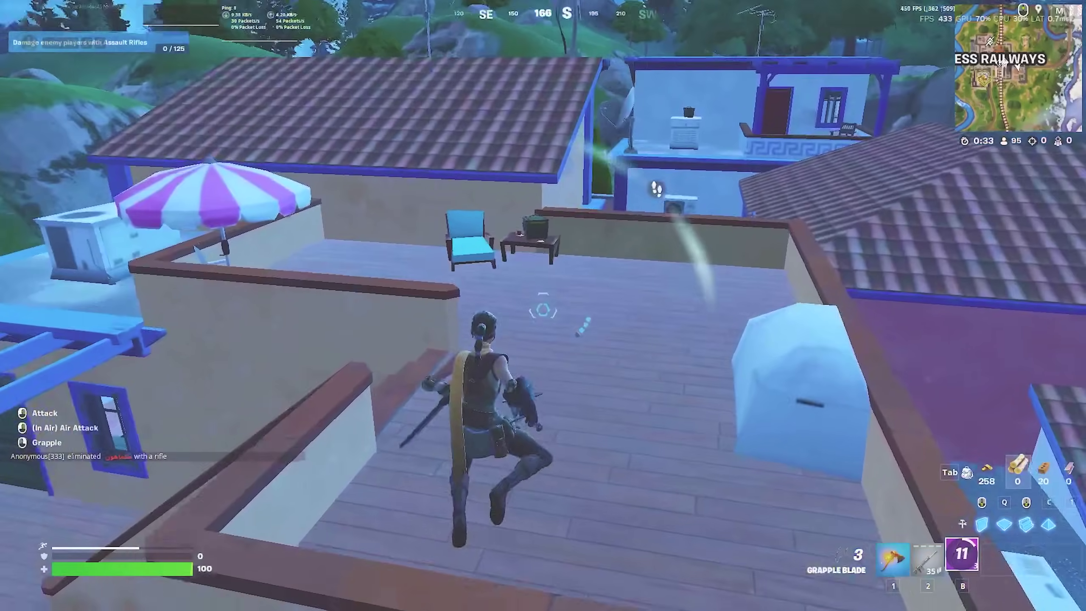
right_click(542, 304)
Aim the Enforcer AR down sights, shoot at an enemy, and start editing a built piece.
key("1")
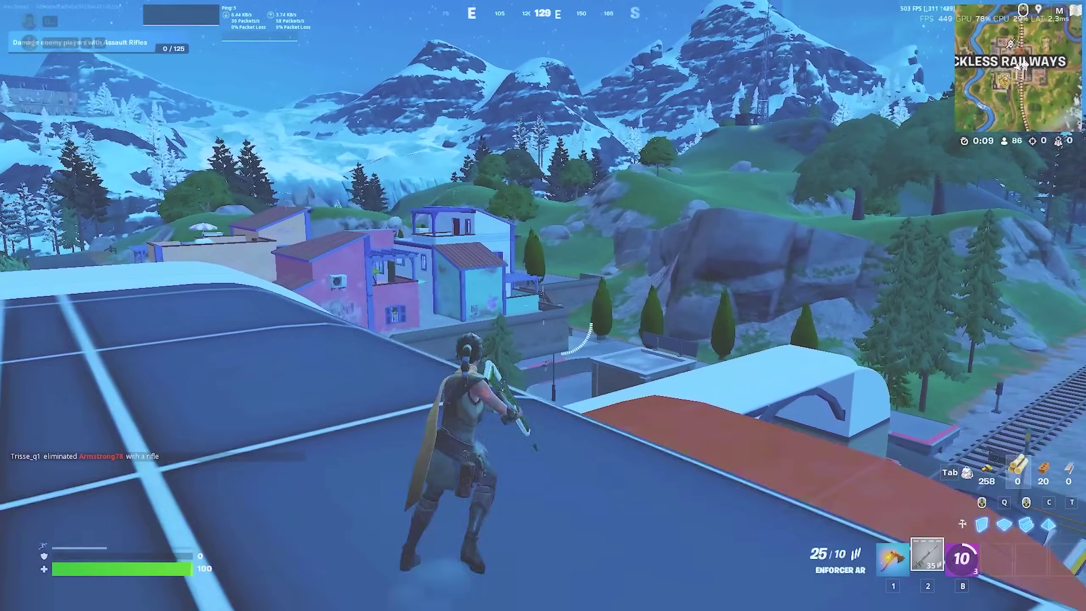
right_click(543, 304)
left_click(543, 304)
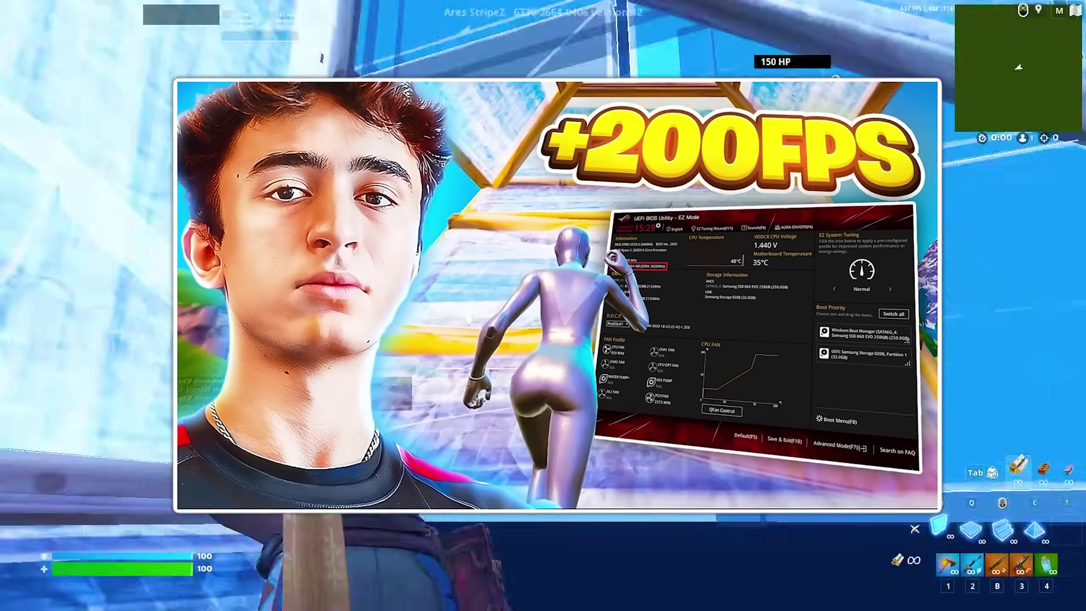
key("e")
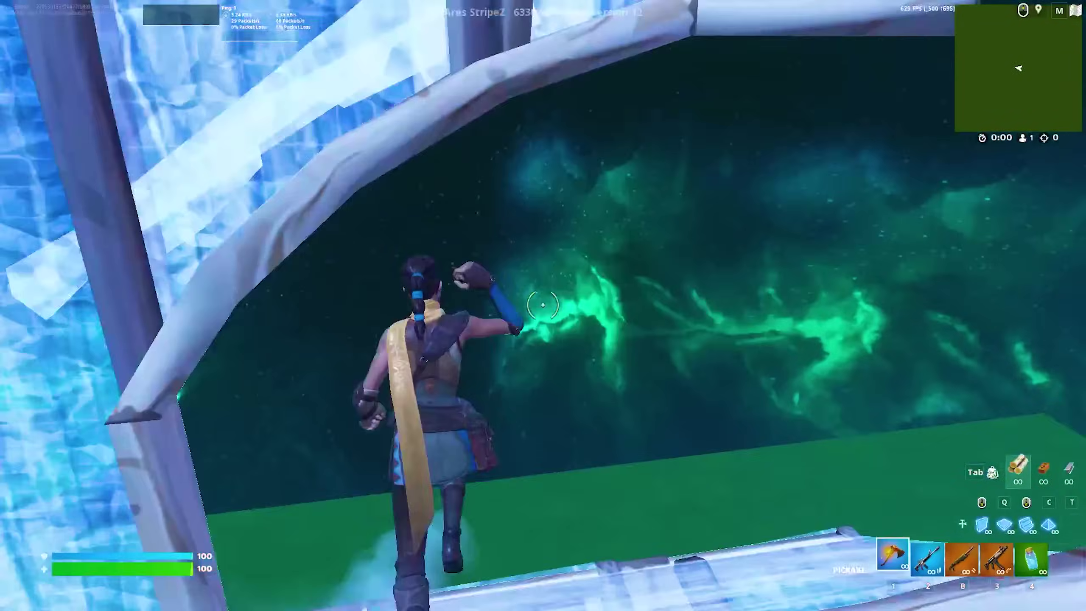